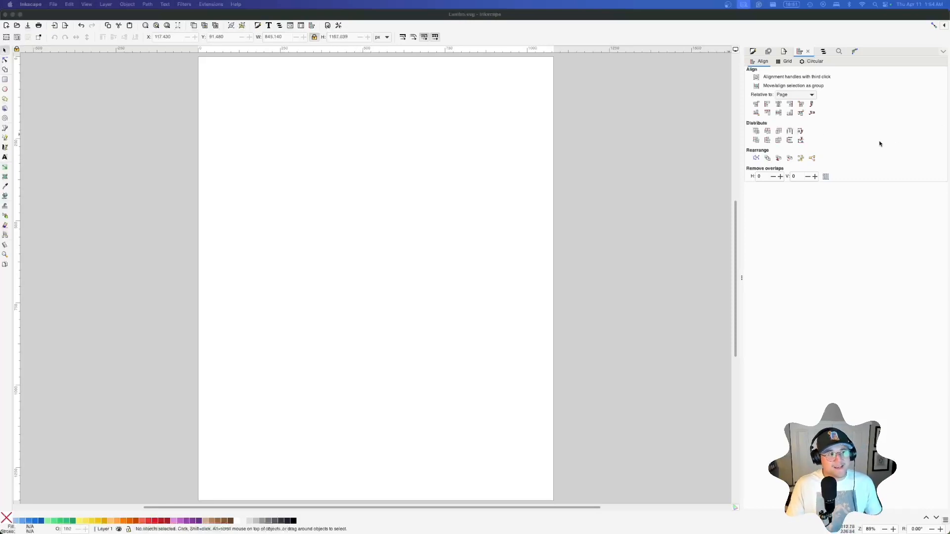
# - Check the page's width and height in the Document Properties, and close them again
pyautogui.click(854, 52)
pyautogui.click(942, 52)
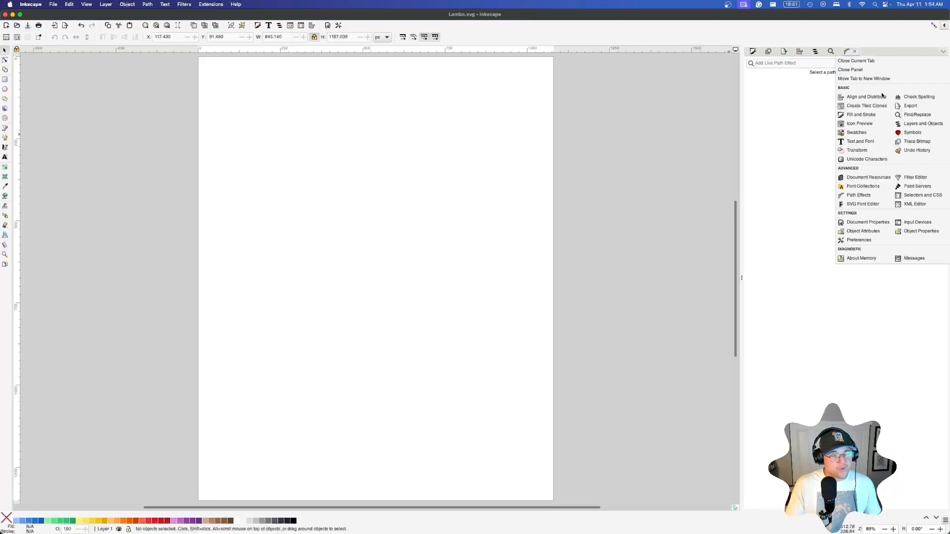
pyautogui.click(871, 224)
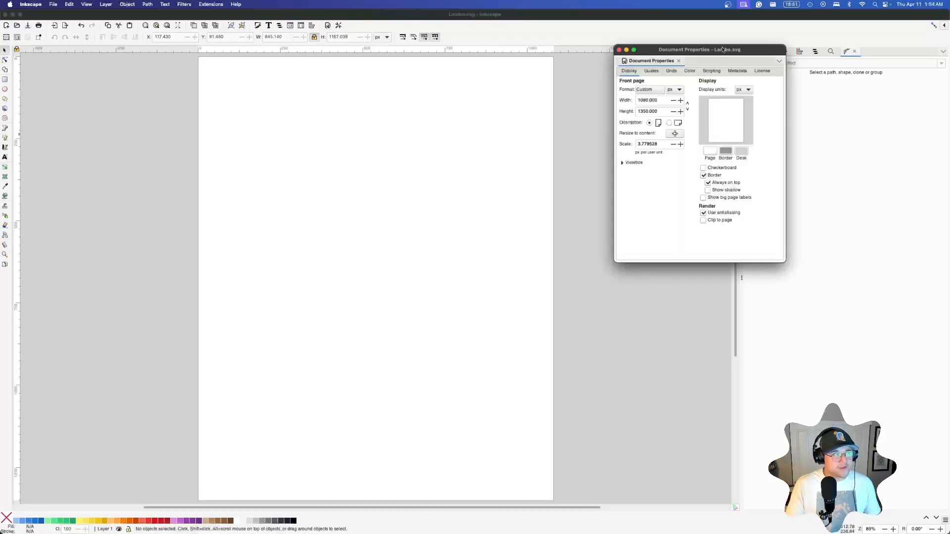
pyautogui.moveTo(723, 50); pyautogui.dragTo(742, 47)
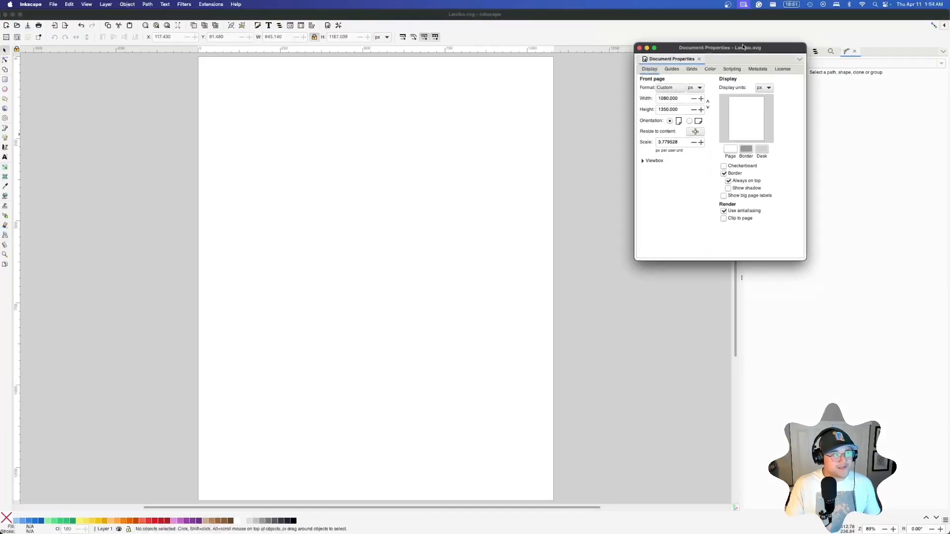
pyautogui.doubleClick(665, 98)
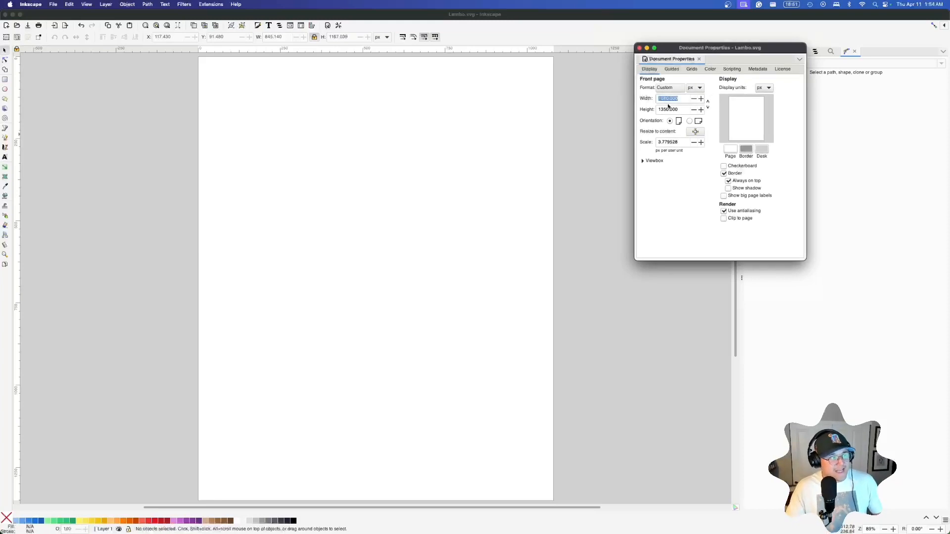
pyautogui.doubleClick(672, 109)
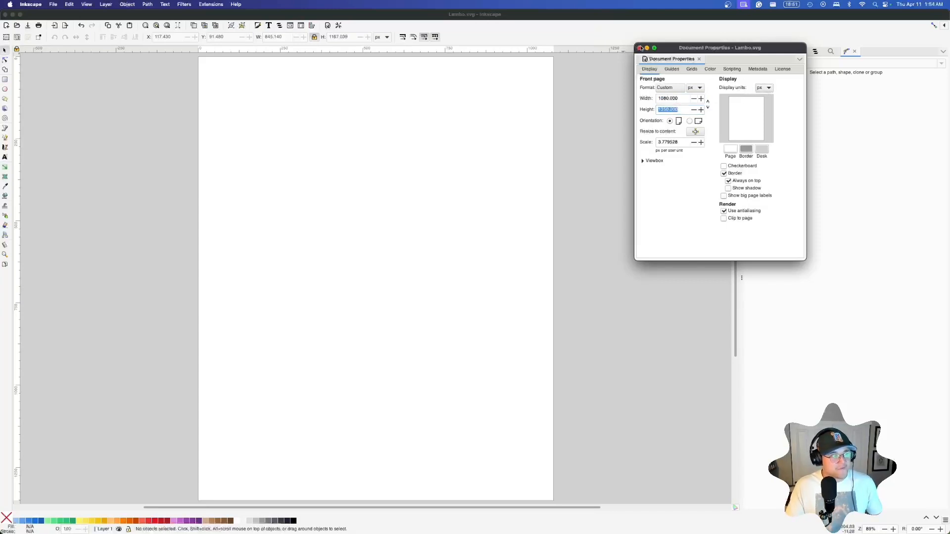
pyautogui.click(638, 48)
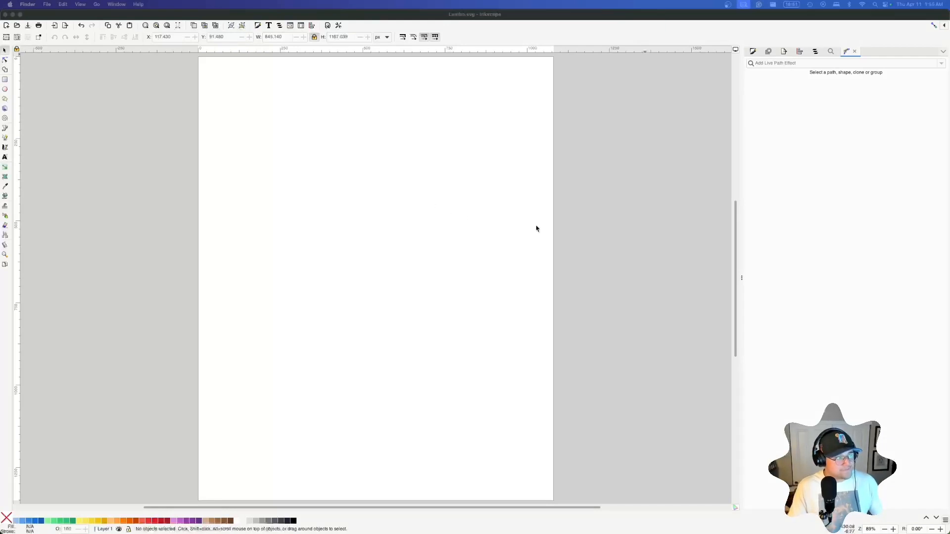
# - Import the Lamborghini photo and scale it down proportionally about its centre to about 904 by 1130 px, inside the page
pyautogui.moveTo(536, 228); pyautogui.dragTo(537, 229)
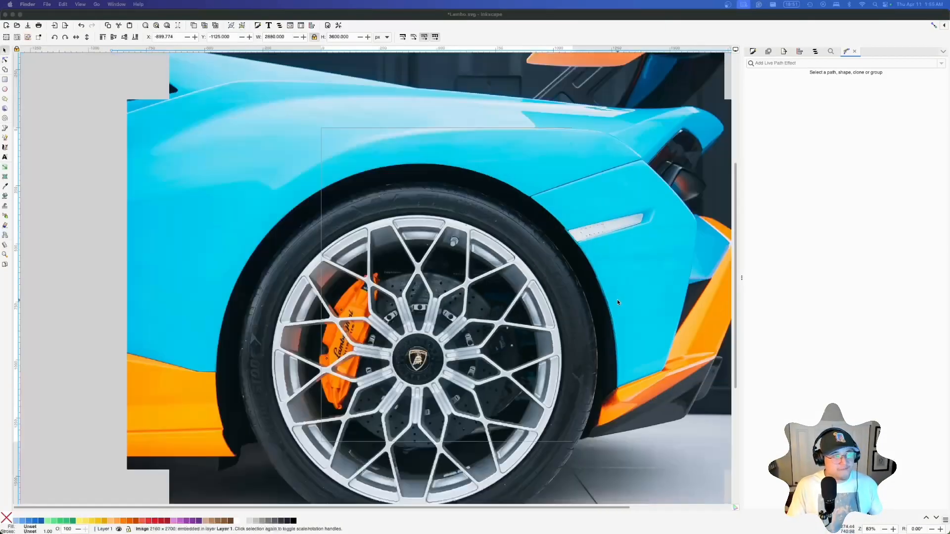
pyautogui.scroll(-4, 616, 298)
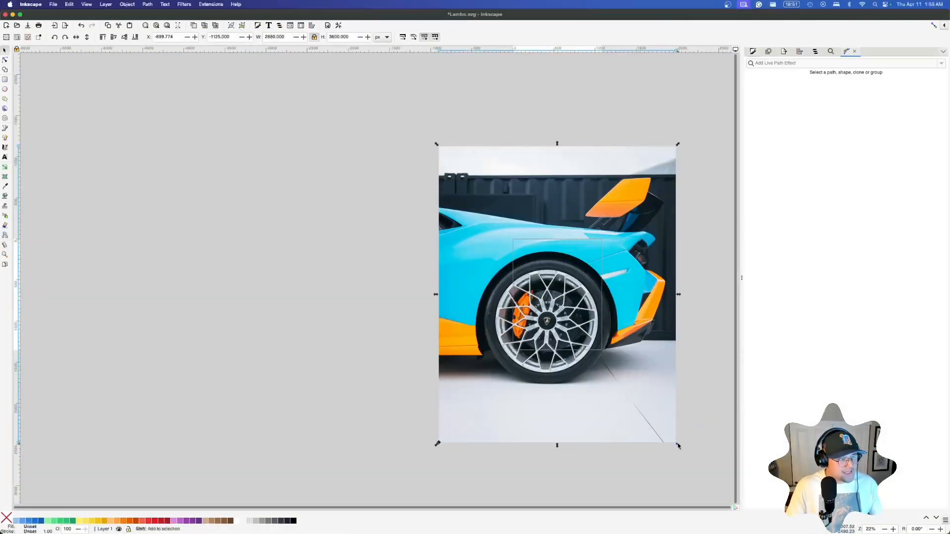
pyautogui.moveTo(678, 446); pyautogui.dragTo(598, 344)
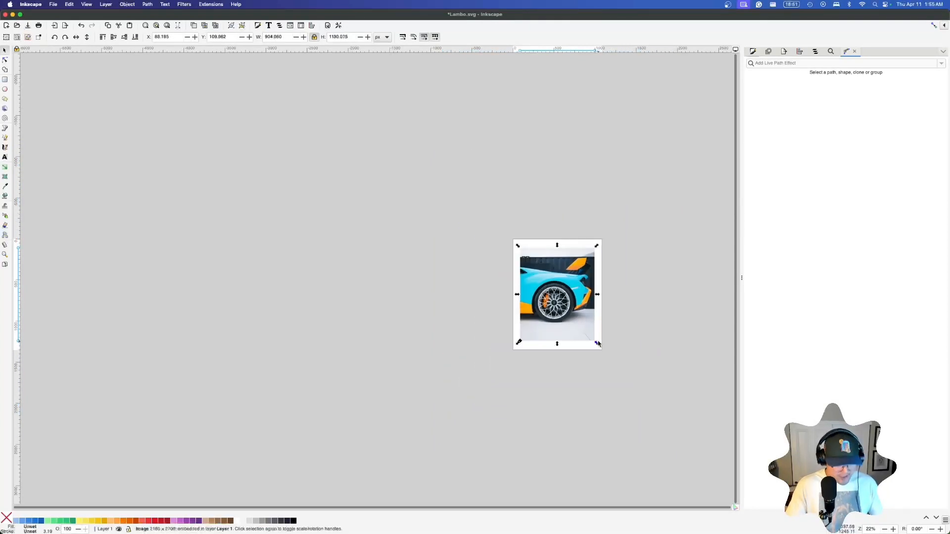
pyautogui.press('5')
pyautogui.click(638, 359)
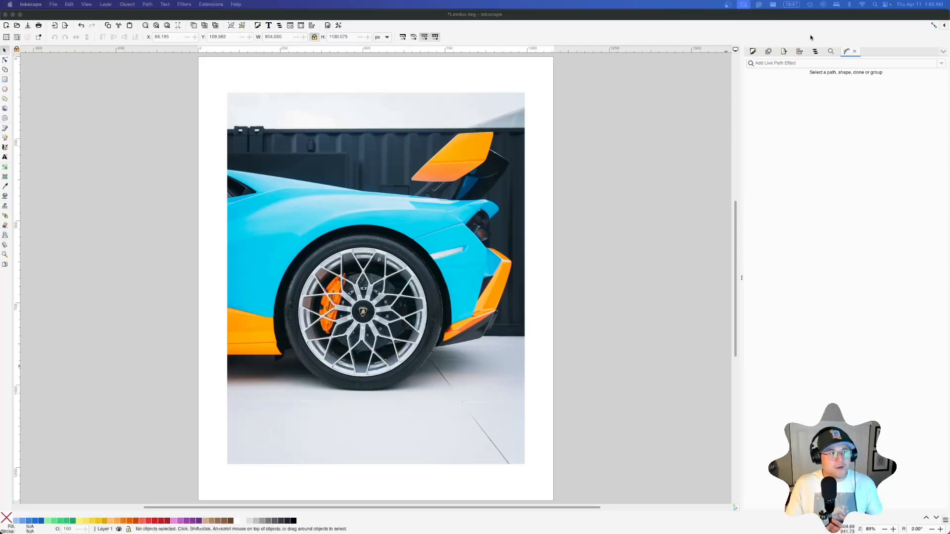
# - Show the Align and Distribute options
pyautogui.click(799, 56)
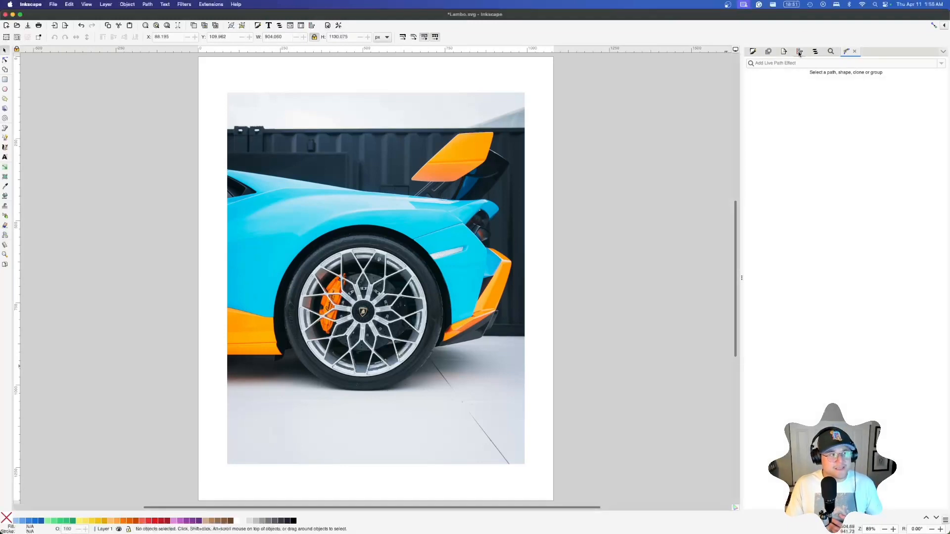
pyautogui.click(799, 53)
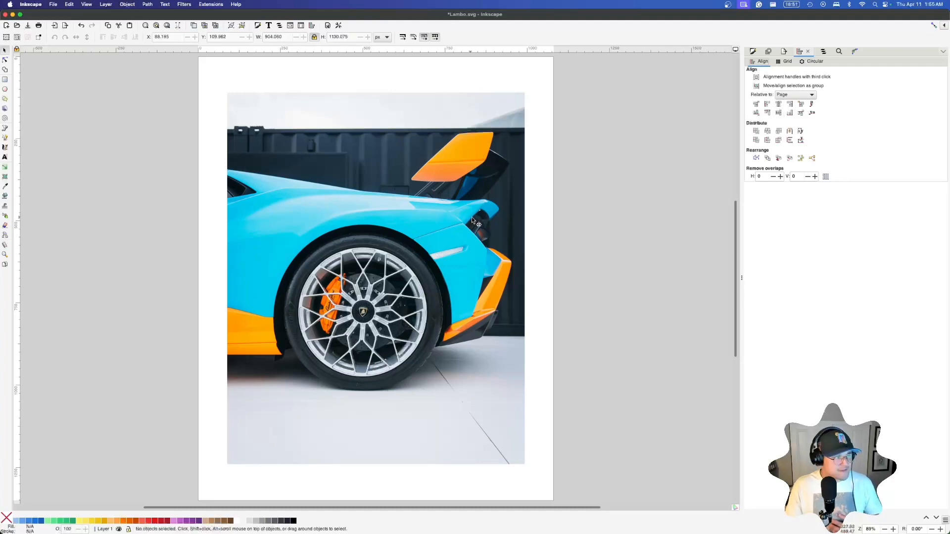
# - Try squashing and stretching the photo with its proportions unlocked, undo the resizing, and lock the width-to-height ratio again
pyautogui.click(495, 251)
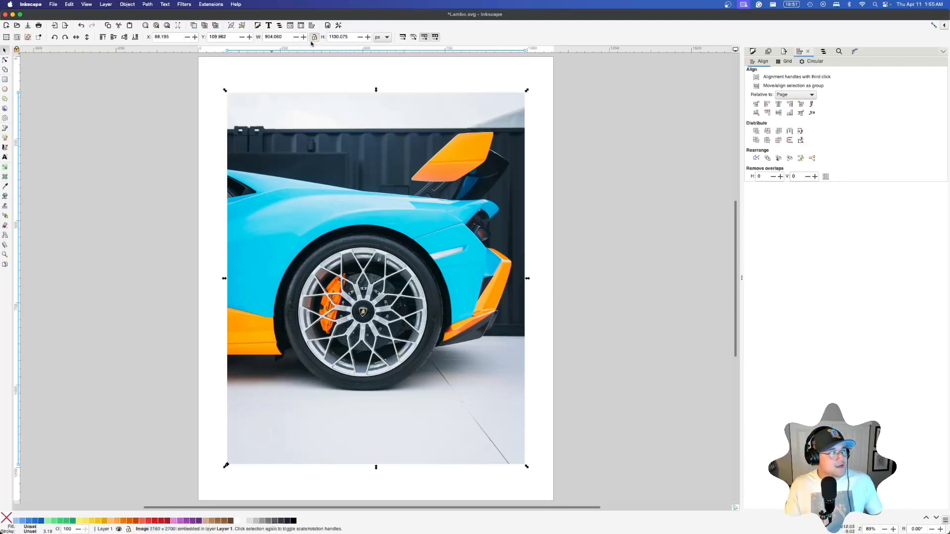
pyautogui.moveTo(376, 89); pyautogui.dragTo(376, 250)
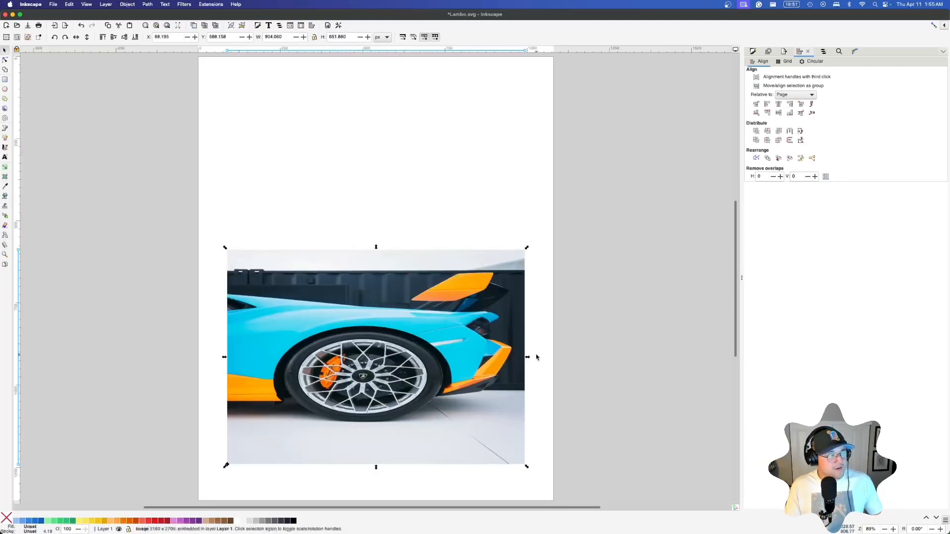
pyautogui.moveTo(533, 359); pyautogui.dragTo(662, 343)
pyautogui.hotkey('ctrl', 'z')
pyautogui.hotkey('ctrl', 'z')
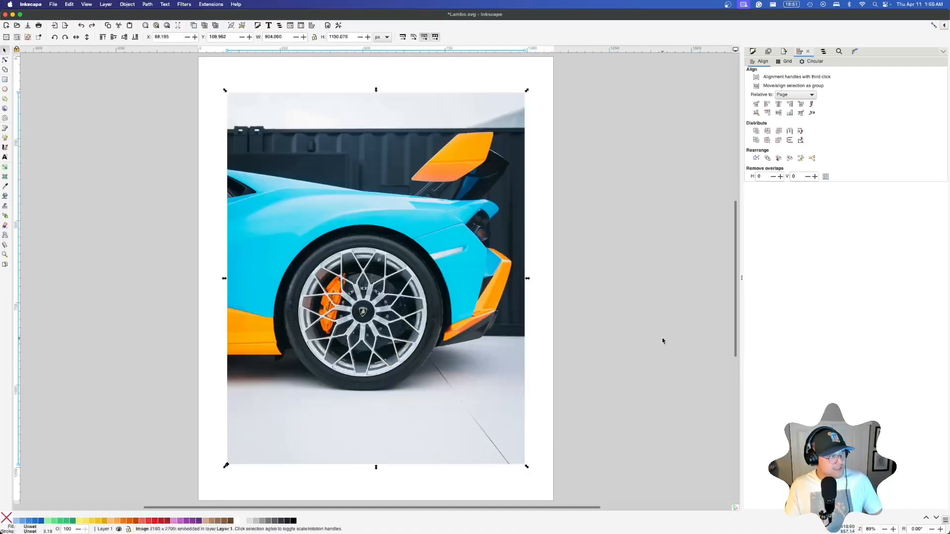
pyautogui.click(314, 37)
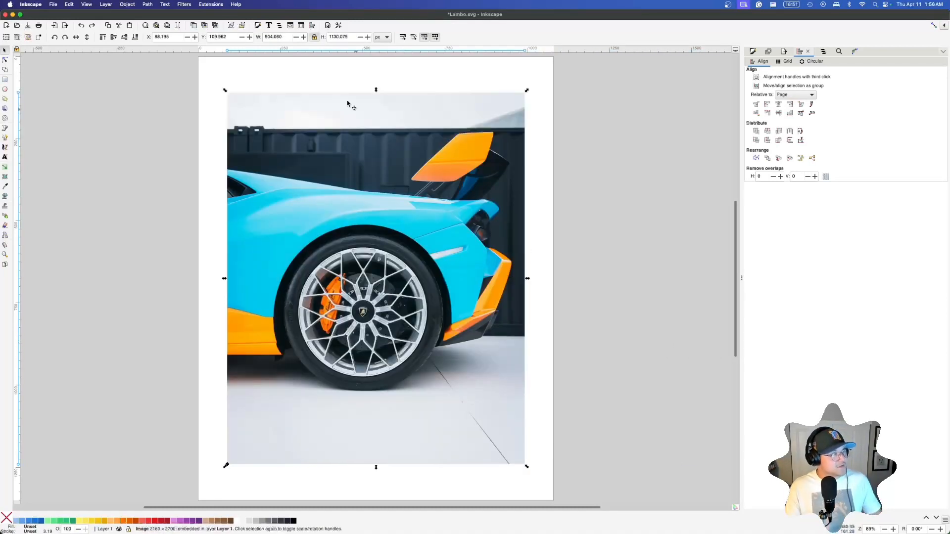
pyautogui.click(636, 446)
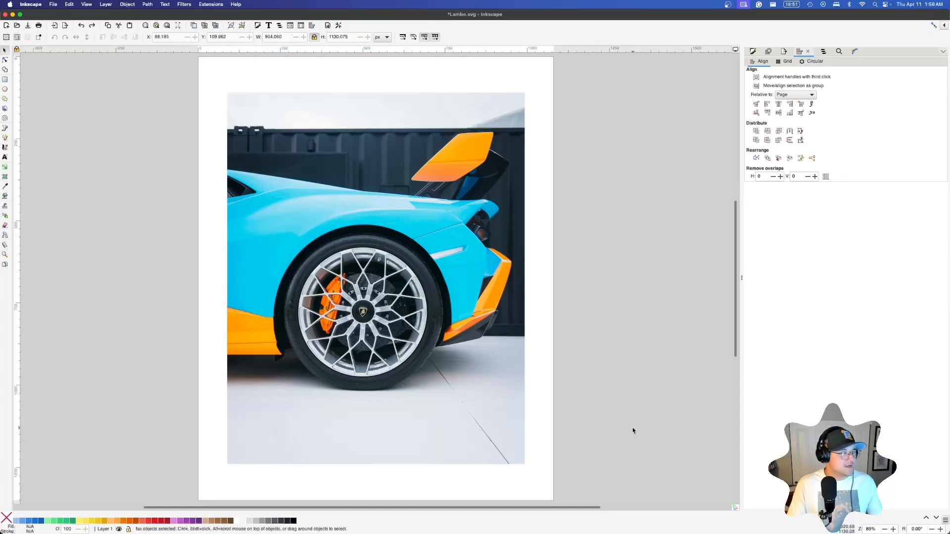
# - Start a single-scan Trace Bitmap of the photo with Brightness cutoff and set the threshold to 0.387
pyautogui.click(502, 394)
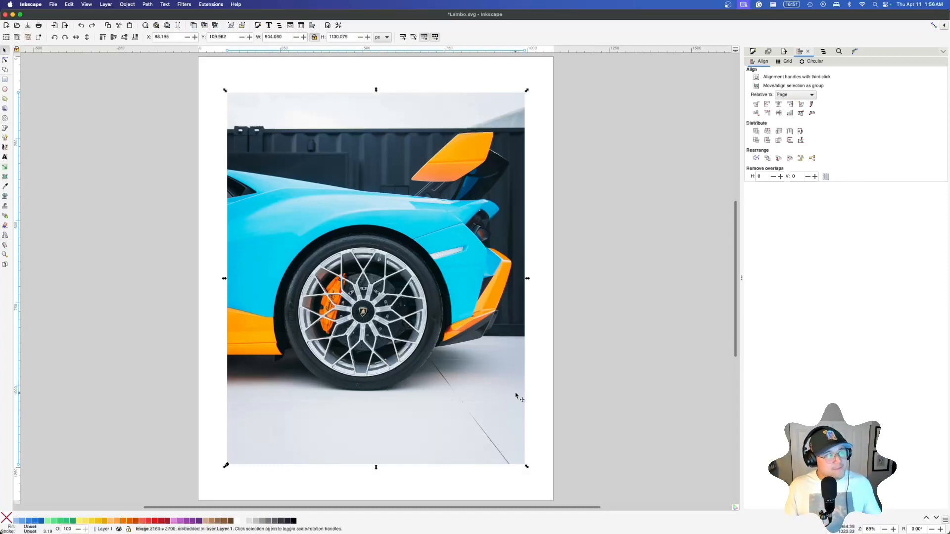
pyautogui.click(148, 4)
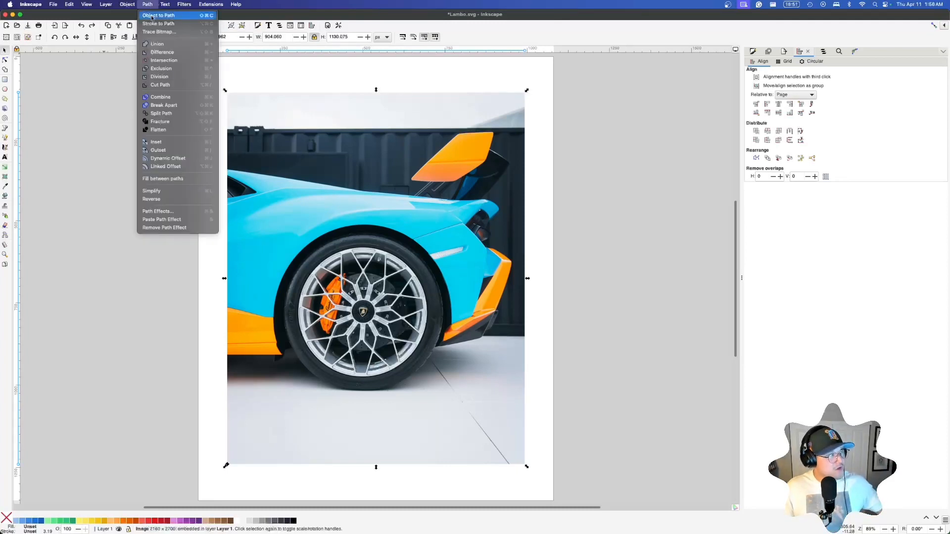
pyautogui.click(152, 32)
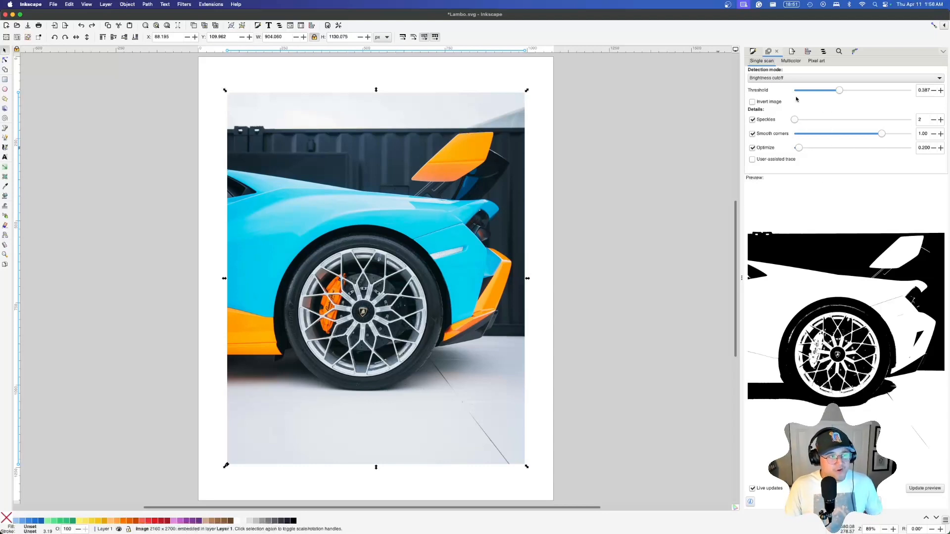
pyautogui.moveTo(836, 93)
pyautogui.mouseDown()
pyautogui.moveTo(814, 92)
pyautogui.moveTo(861, 97)
pyautogui.moveTo(851, 97)
pyautogui.mouseUp()
pyautogui.doubleClick(923, 91)
pyautogui.write('0.3')
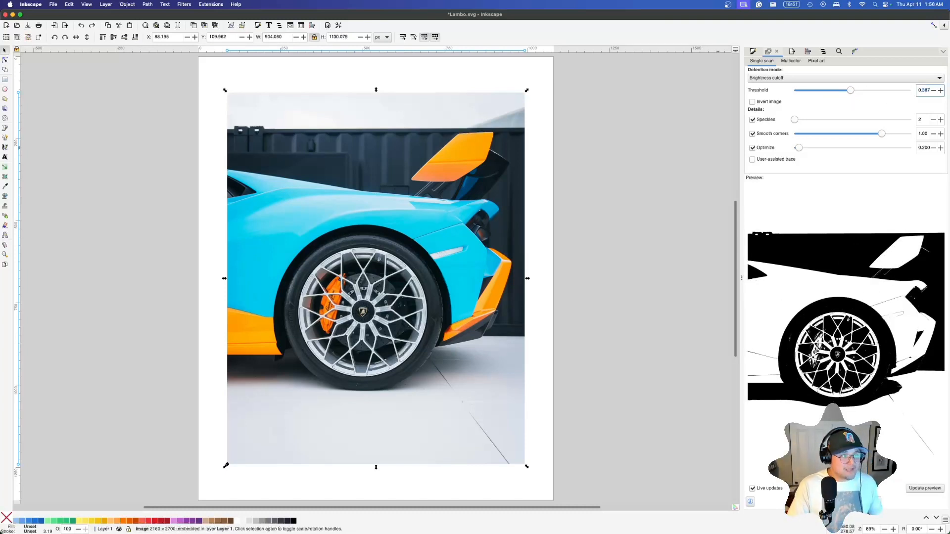
pyautogui.press('Return')
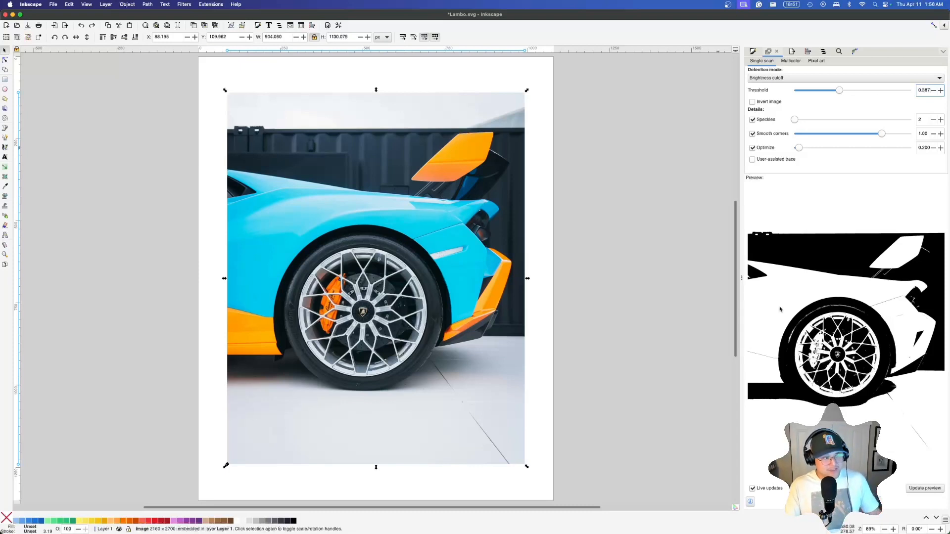
# - Compare trace previews by lowering the brightness threshold to 0.307 and raising it back to 0.387
pyautogui.scroll(-6, 932, 93)
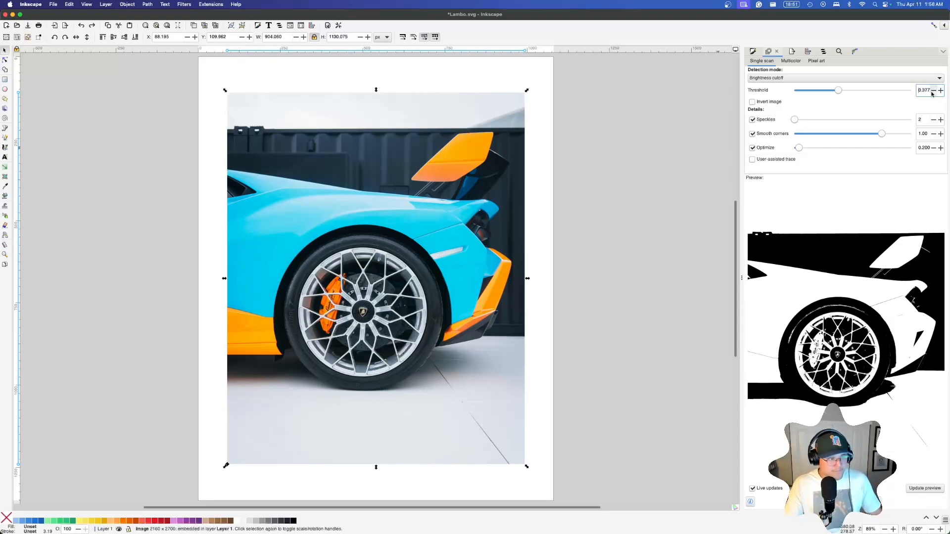
pyautogui.scroll(-2, 932, 93)
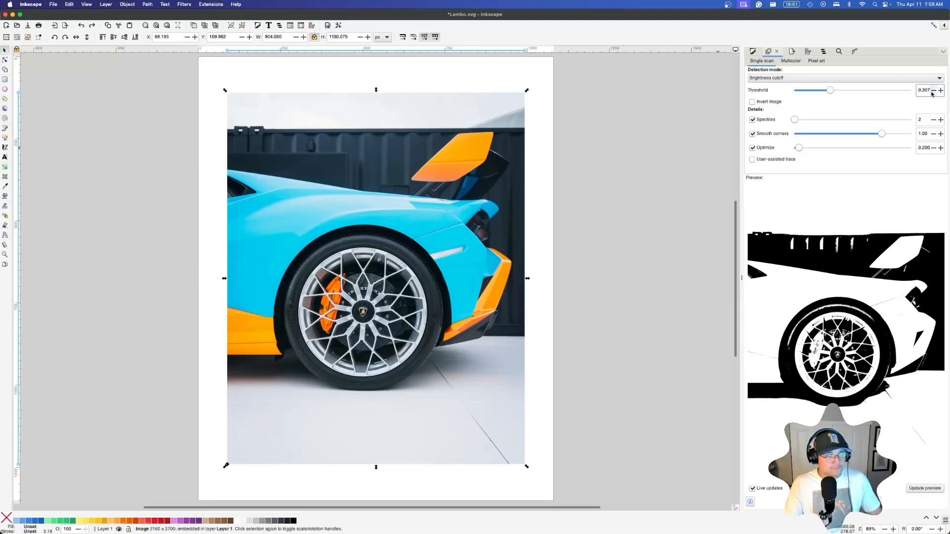
pyautogui.click(940, 90)
pyautogui.click(940, 91)
pyautogui.click(940, 91)
pyautogui.click(940, 90)
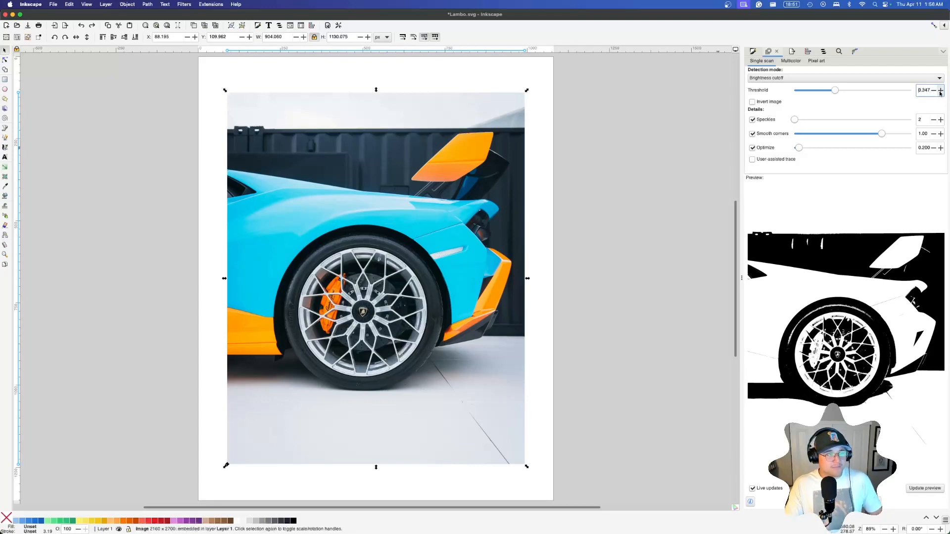
pyautogui.click(940, 91)
pyautogui.click(940, 90)
pyautogui.click(940, 91)
pyautogui.click(940, 91)
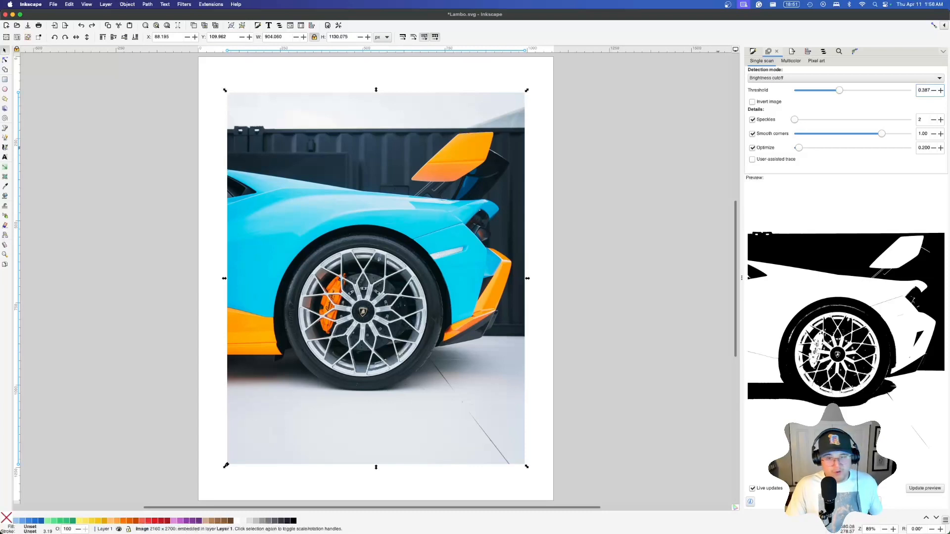
# - Apply the trace to the photo and delete the original image underneath the traced vector
pyautogui.click(841, 502)
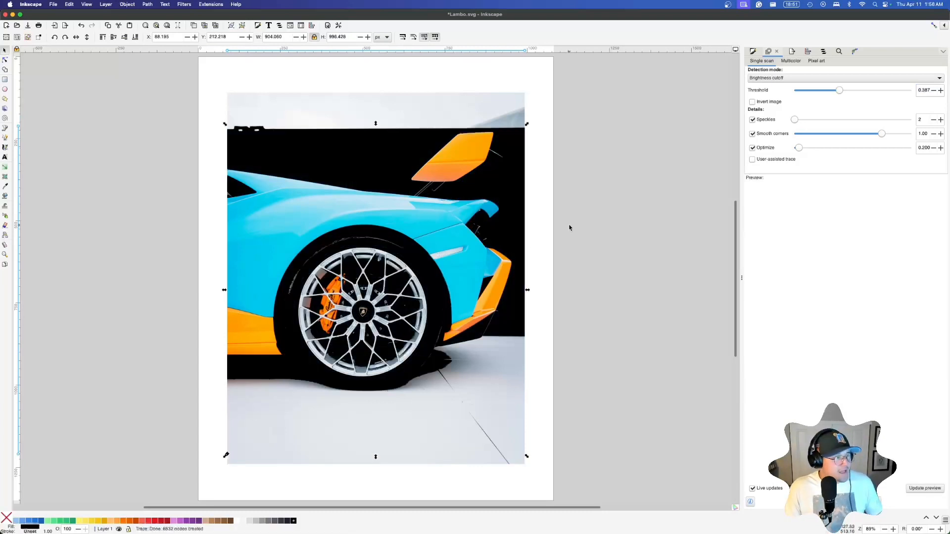
pyautogui.click(569, 227)
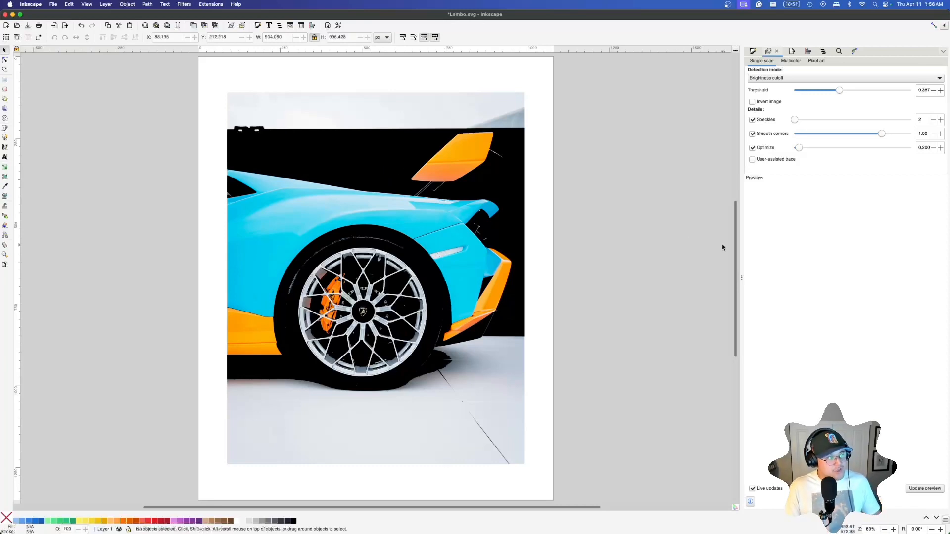
pyautogui.click(498, 114)
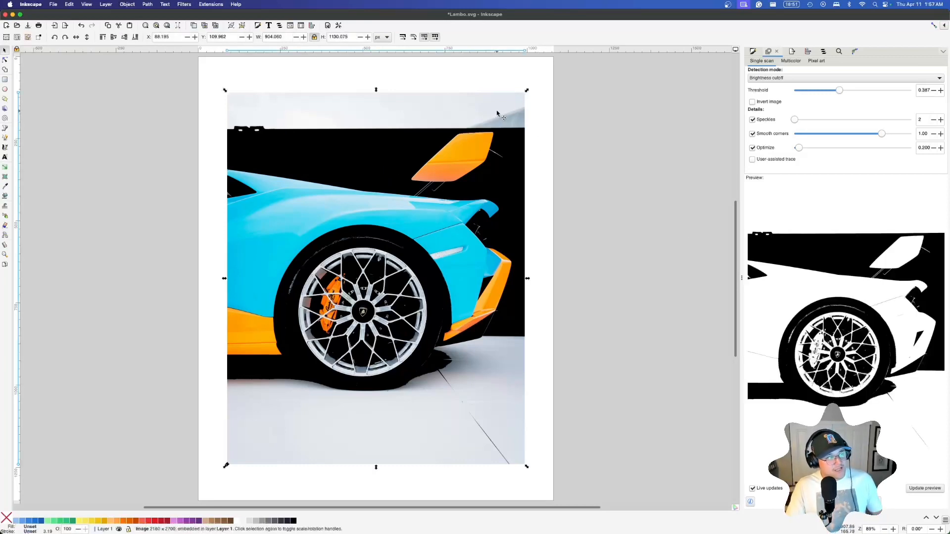
pyautogui.press('Delete')
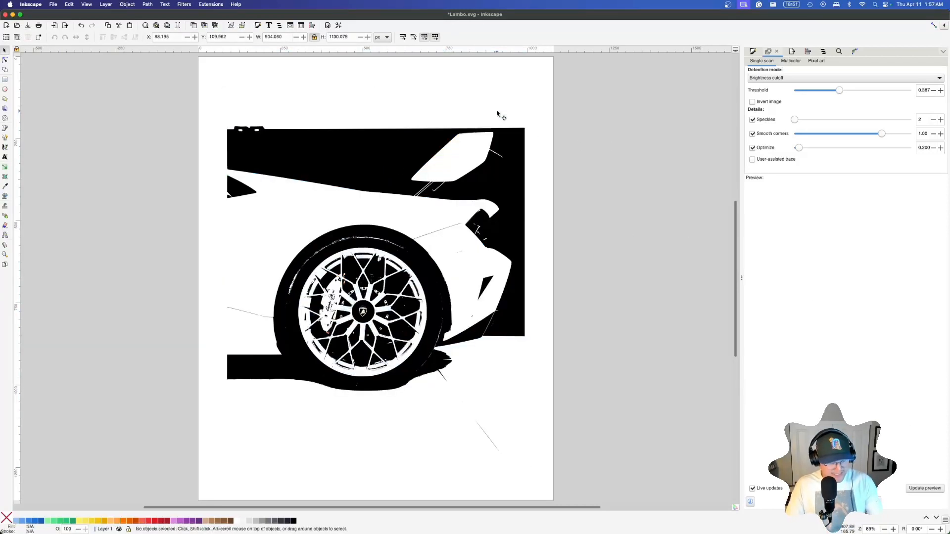
# - Examine the traced path's nodes, up close around the raised bumps on the black background's upper-left edge
pyautogui.click(361, 173)
pyautogui.press('n')
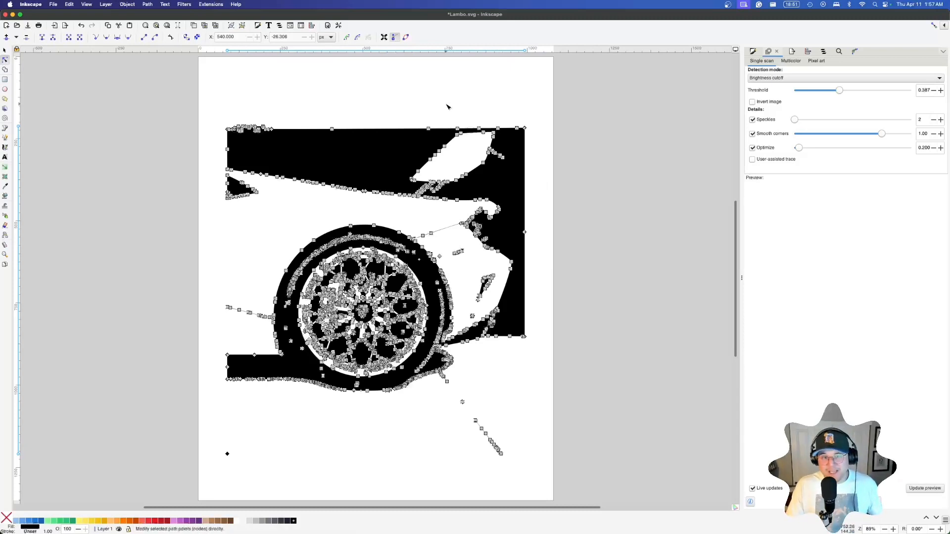
pyautogui.press('z')
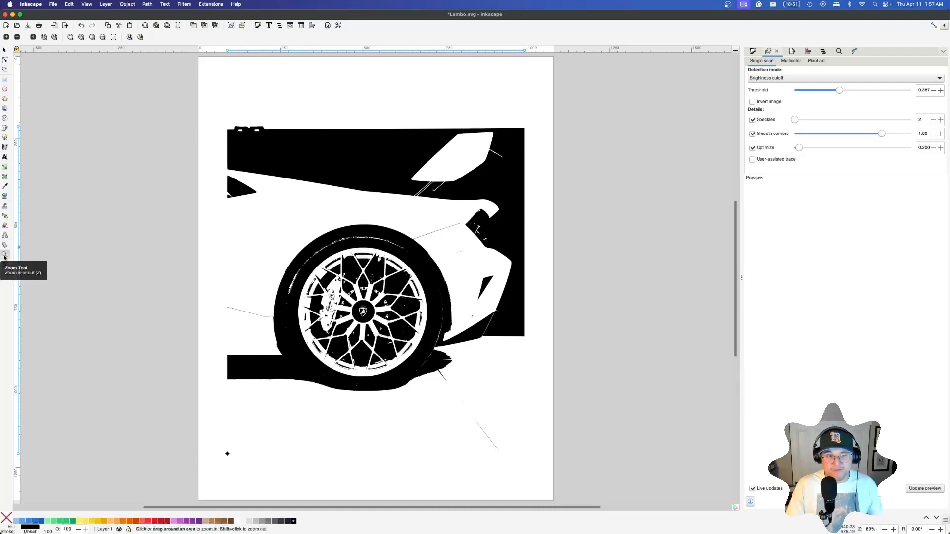
pyautogui.click(251, 132)
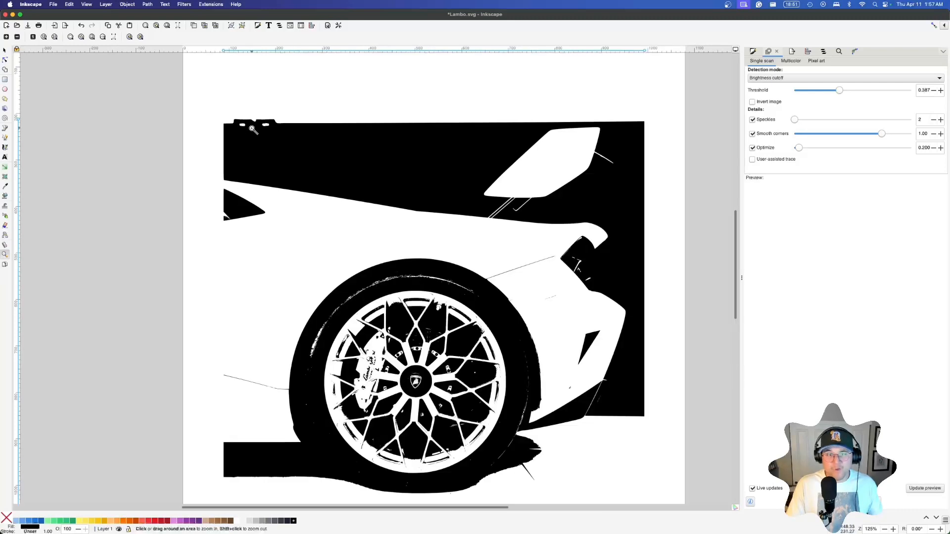
pyautogui.click(257, 127)
pyautogui.click(263, 124)
pyautogui.click(267, 123)
pyautogui.click(262, 122)
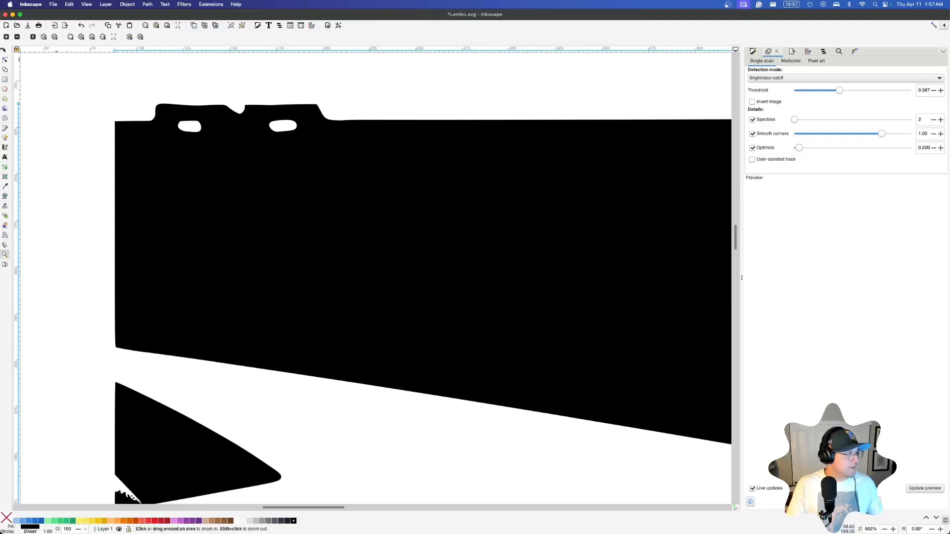
pyautogui.click(5, 59)
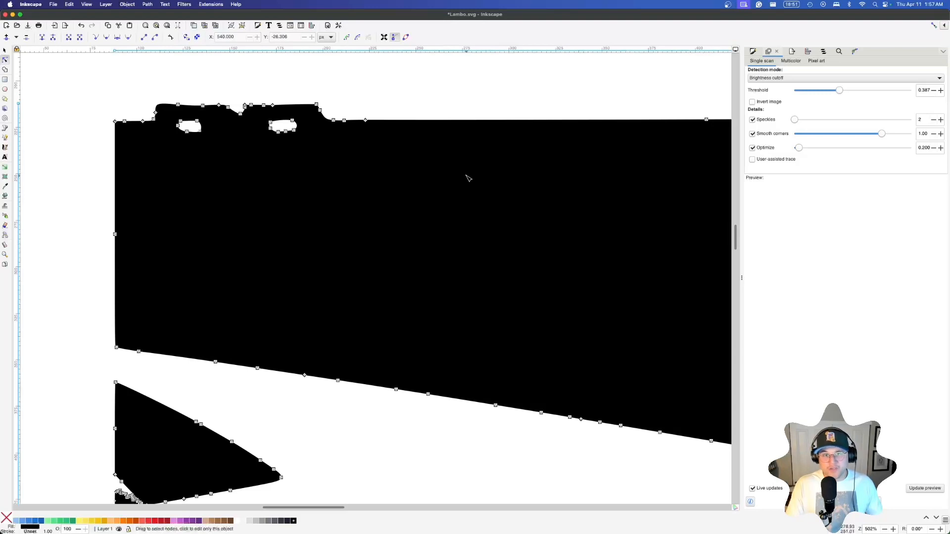
# - Delete the nodes forming the raised bumps and small white cutouts at the upper-left edge of the black background
pyautogui.moveTo(452, 171); pyautogui.dragTo(139, 71)
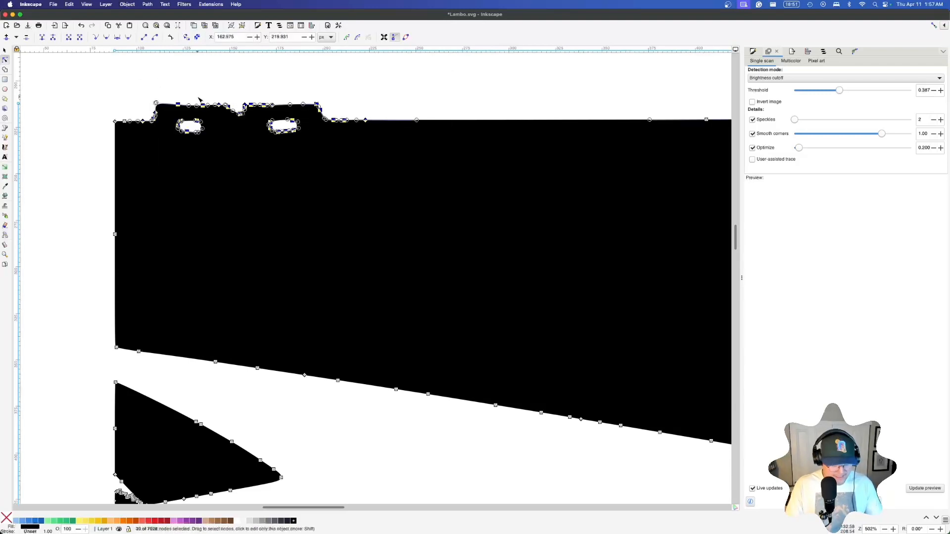
pyautogui.press('Delete')
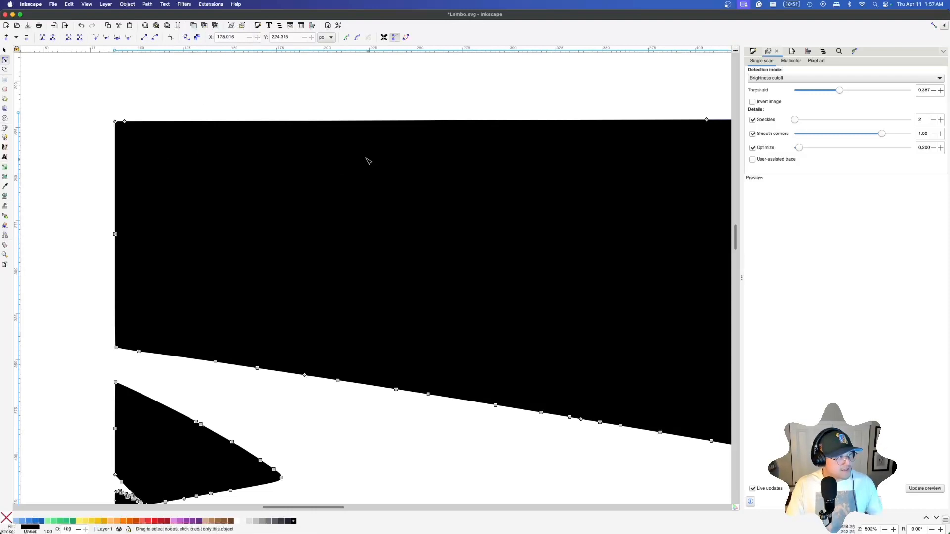
pyautogui.scroll(-2, 549, 181)
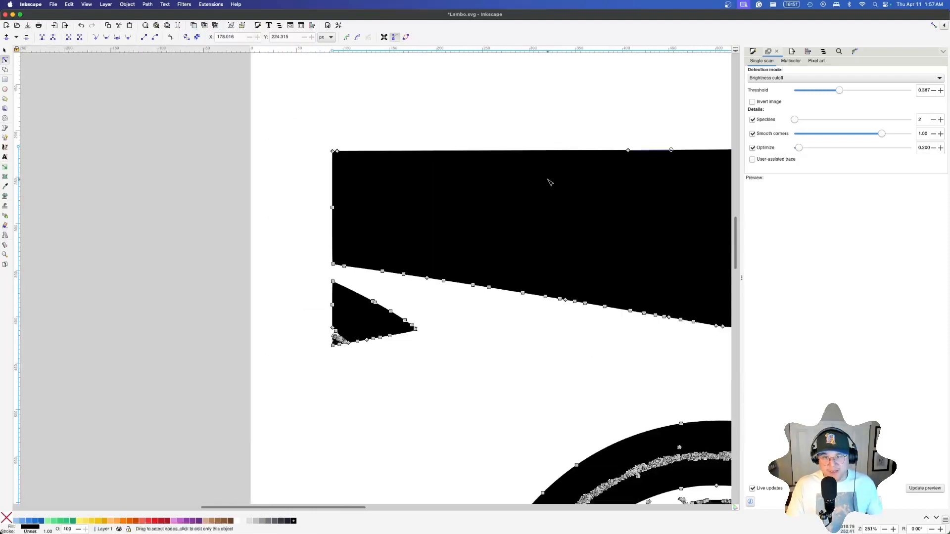
pyautogui.hscroll(6, 524, 178)
pyautogui.scroll(-1, 518, 176)
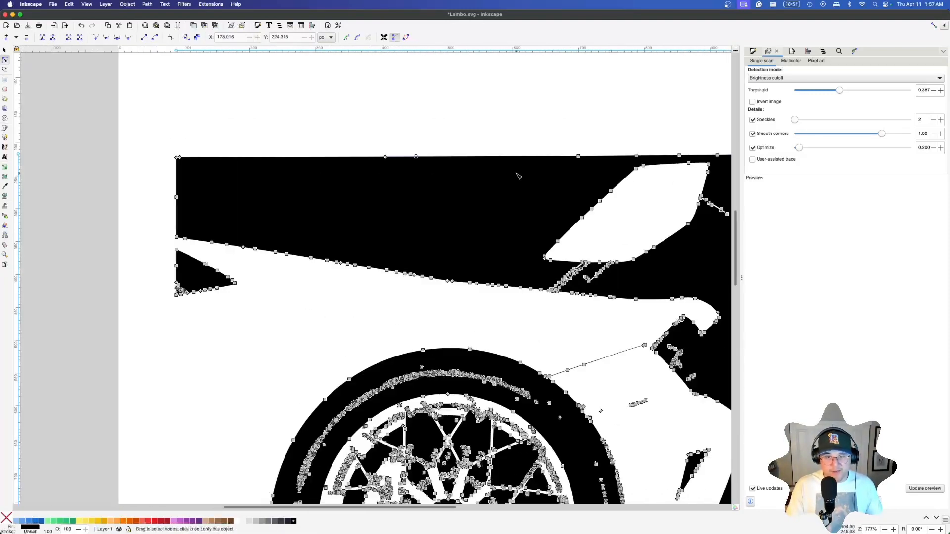
pyautogui.hscroll(3, 518, 177)
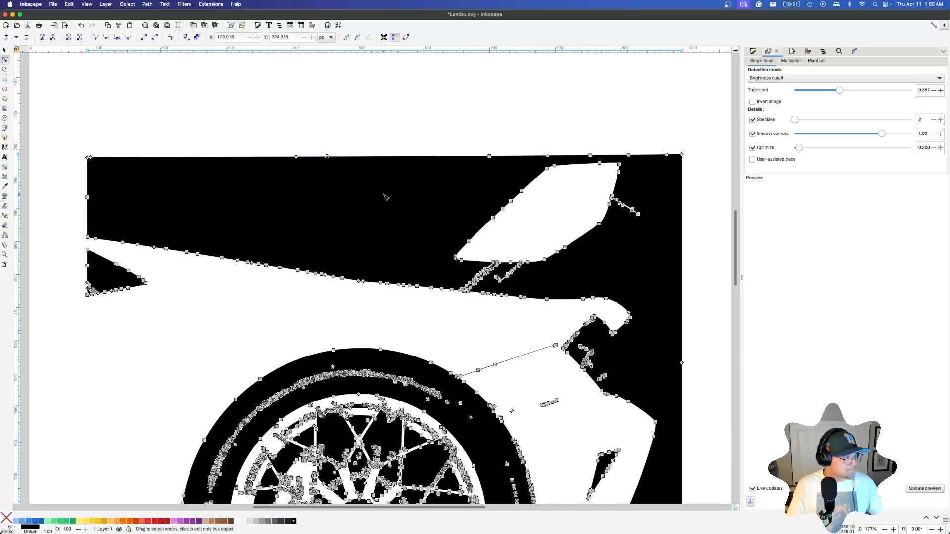
pyautogui.press('s')
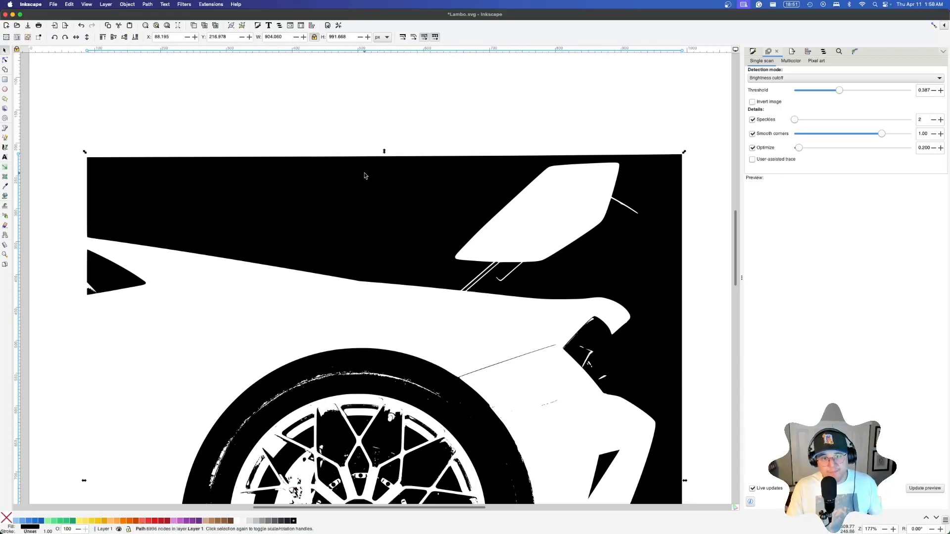
pyautogui.press('n')
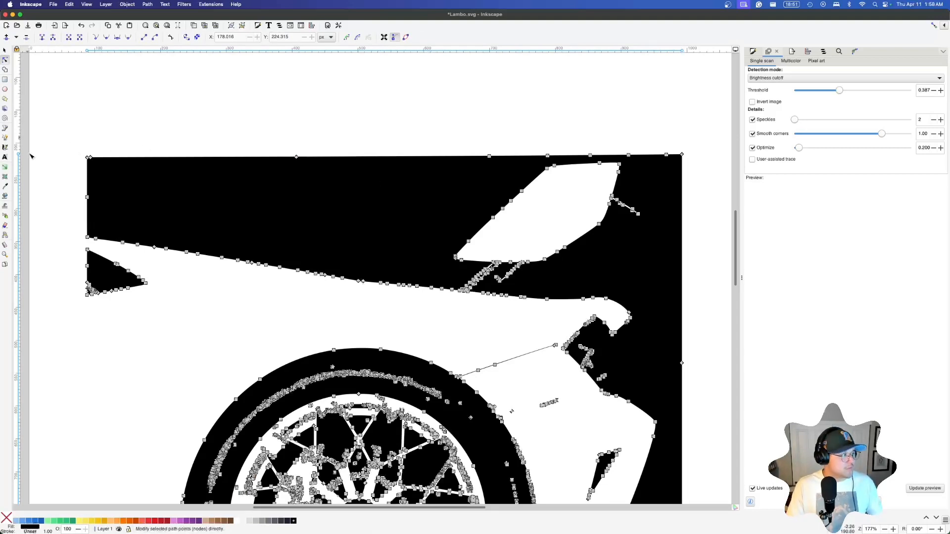
pyautogui.click(4, 254)
pyautogui.click(95, 159)
pyautogui.click(94, 159)
pyautogui.click(95, 159)
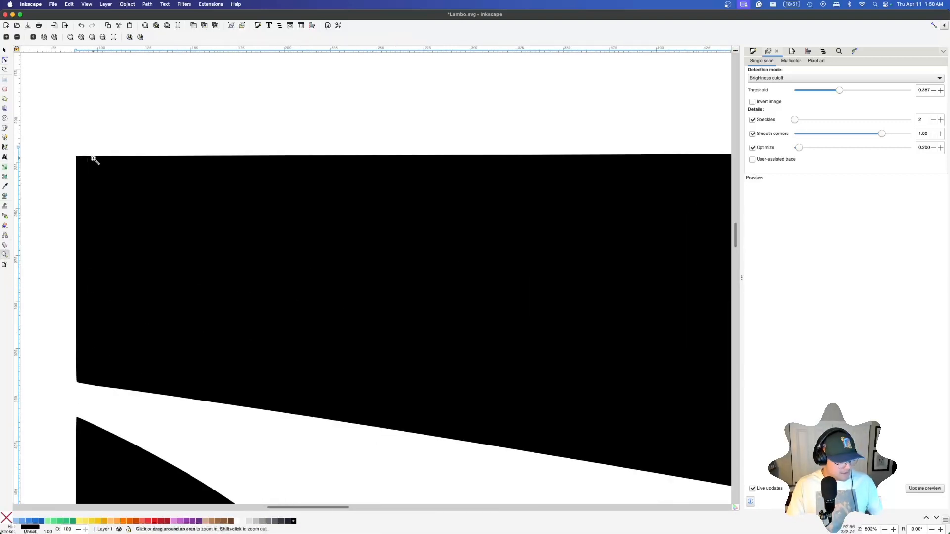
pyautogui.press('n')
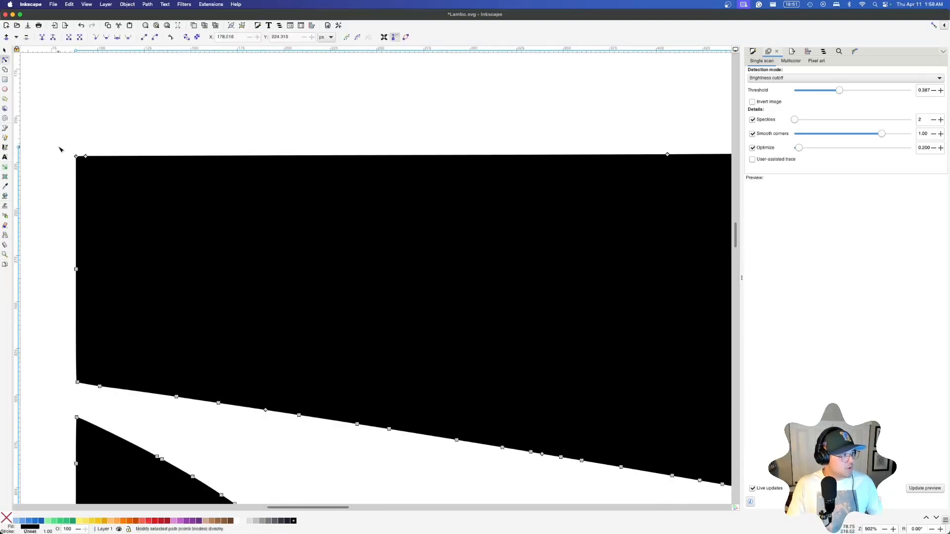
pyautogui.moveTo(59, 147); pyautogui.dragTo(540, 157)
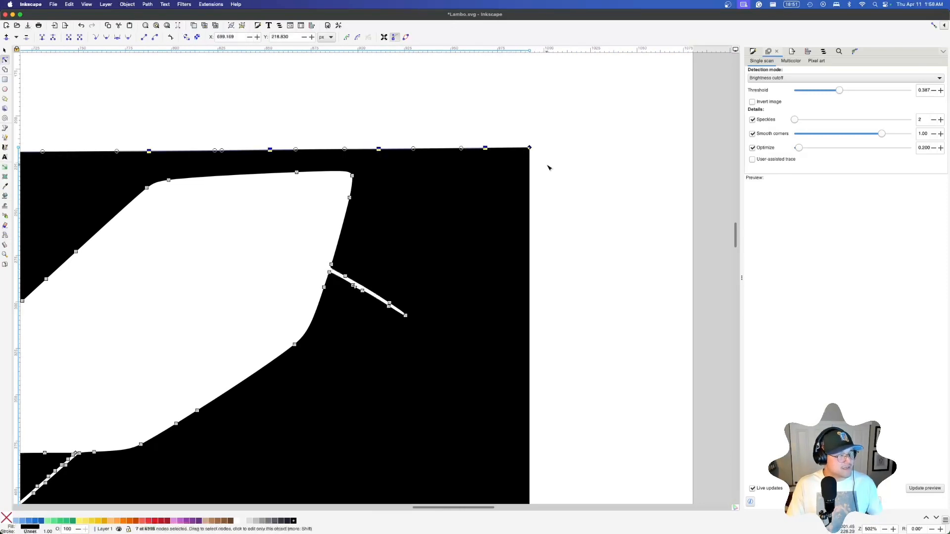
pyautogui.keyDown('ctrl'); pyautogui.scroll(-3, 548, 168); pyautogui.keyUp('ctrl')
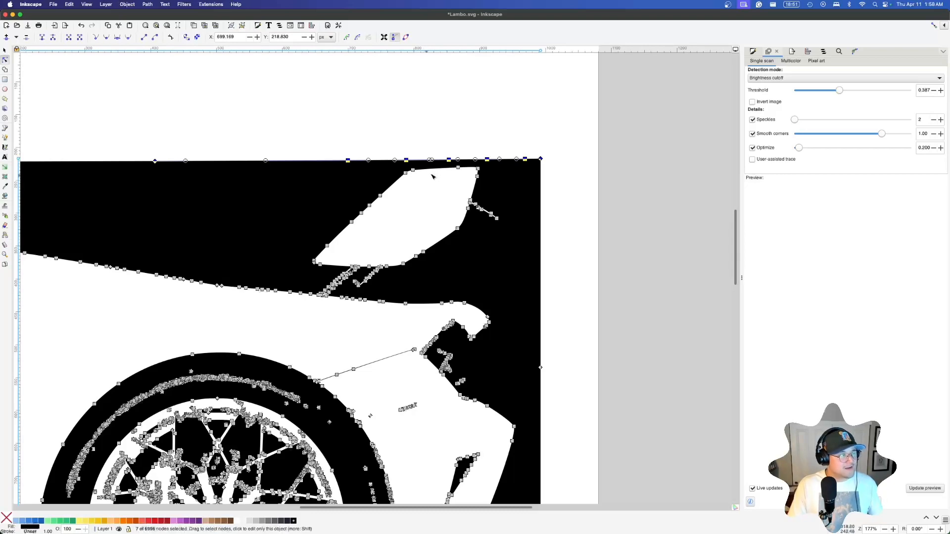
pyautogui.keyDown('ctrl'); pyautogui.scroll(-3, 432, 176); pyautogui.keyUp('ctrl')
pyautogui.keyDown('ctrl'); pyautogui.scroll(3, 374, 172); pyautogui.keyUp('ctrl')
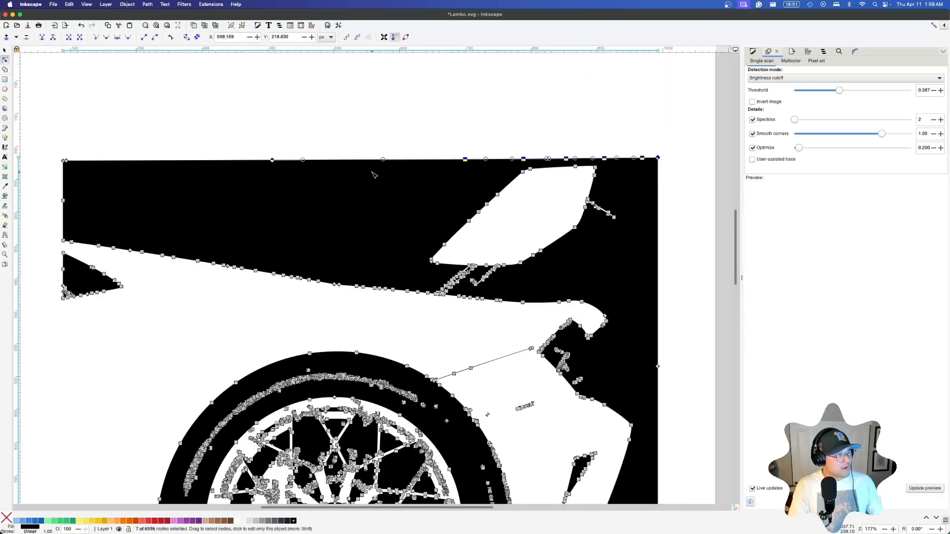
pyautogui.press('s')
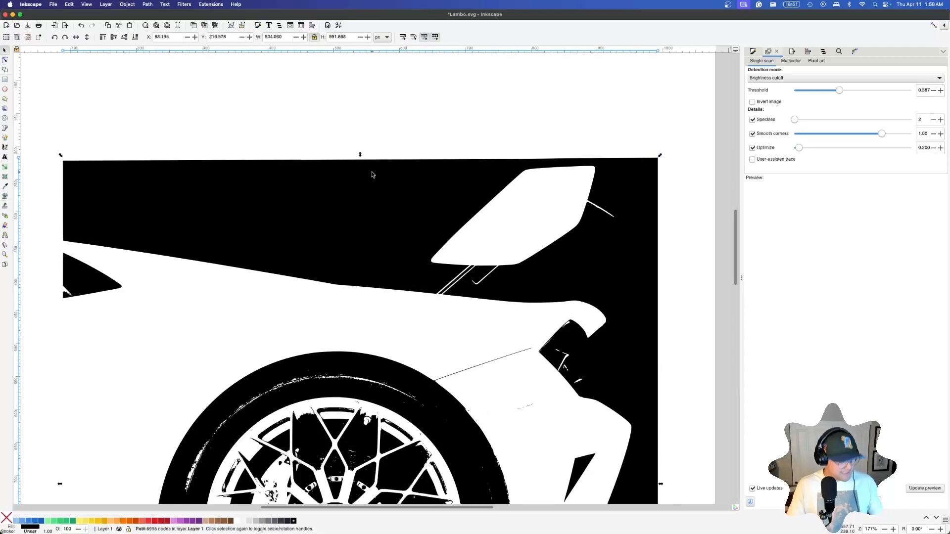
# - Move all the nodes along the black background's top edge up by 200 px, close to the page's upper edge
pyautogui.press('n')
pyautogui.moveTo(28, 143); pyautogui.dragTo(673, 165)
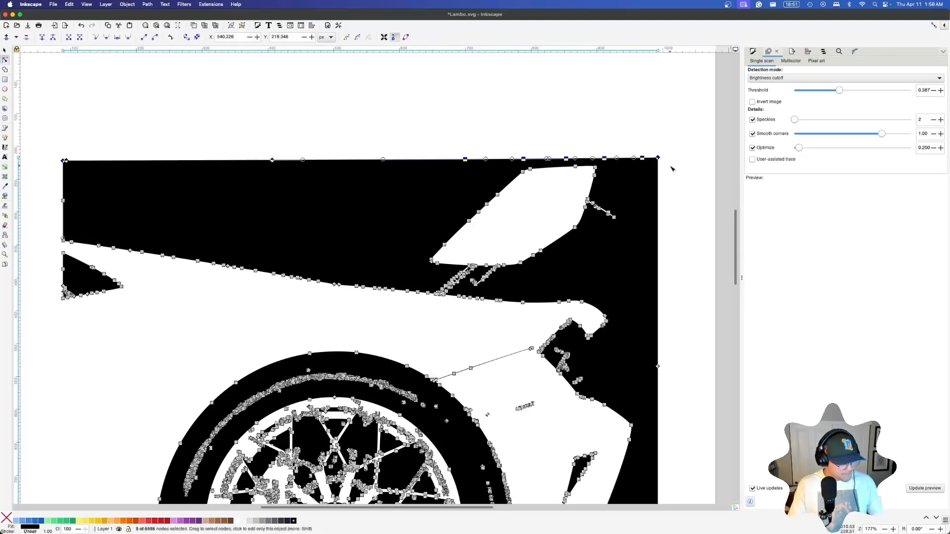
pyautogui.press('shift')
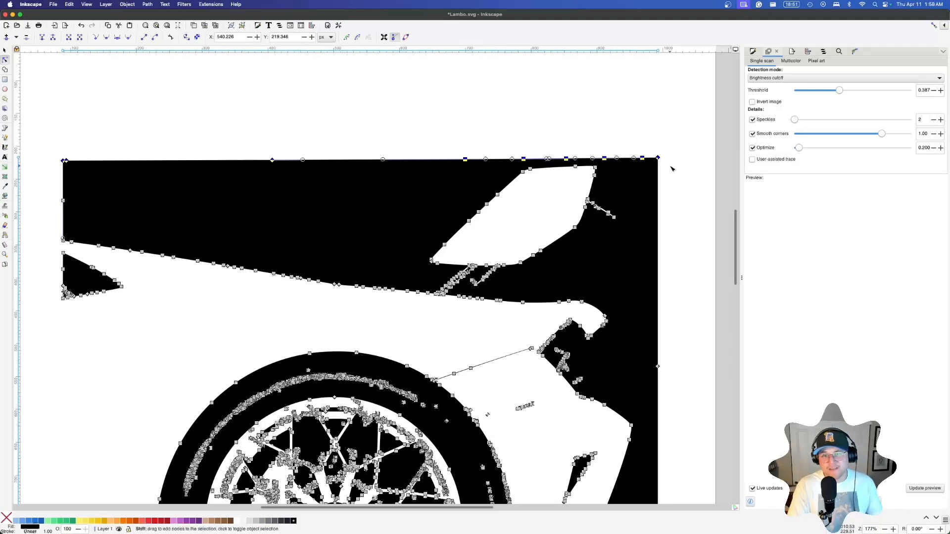
pyautogui.hotkey('shift', 'Up')
pyautogui.hotkey('shift', 'Up')
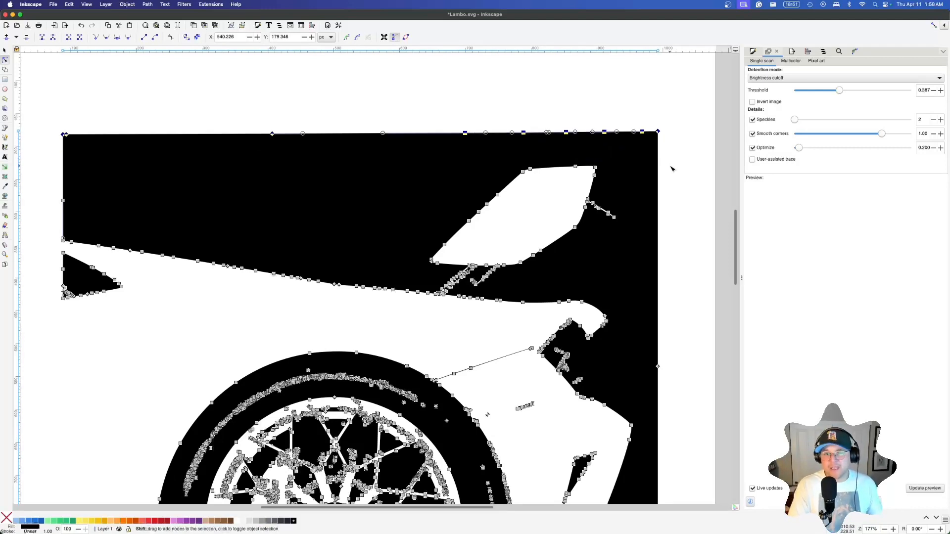
pyautogui.hotkey('shift', 'Up')
pyautogui.hotkey('shift', 'Up')
pyautogui.hotkey('shift', 'Up')
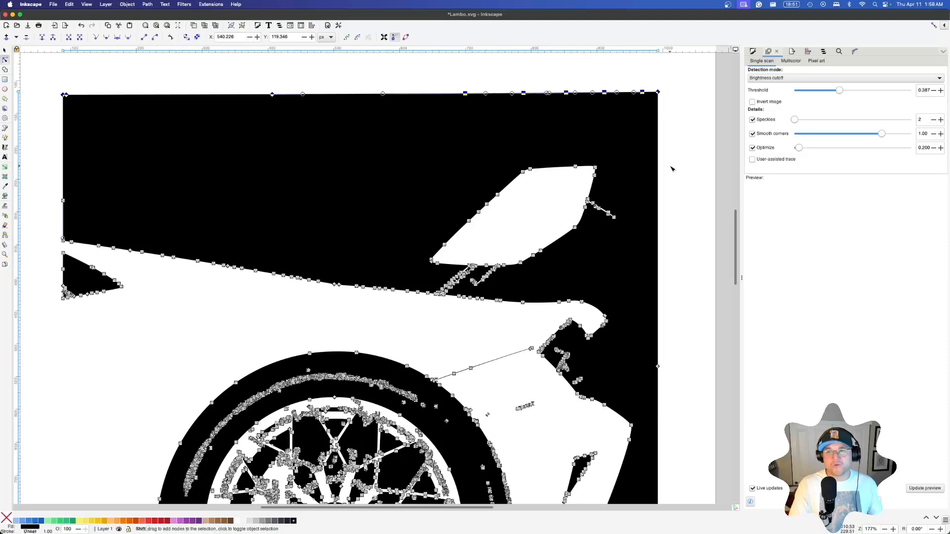
pyautogui.hotkey('shift', 'Up')
pyautogui.hotkey('shift', 'Up')
pyautogui.hotkey('shift', 'Up')
pyautogui.hotkey('shift', 'Up')
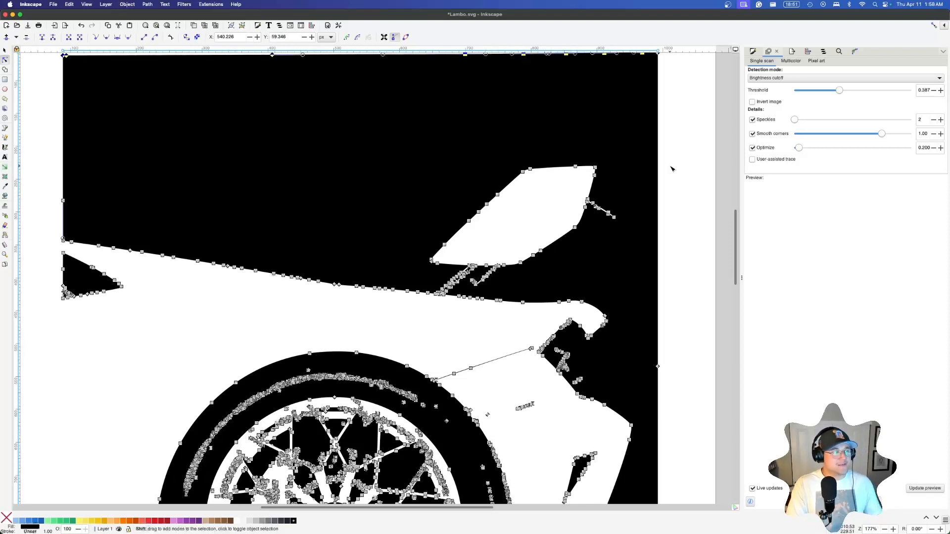
pyautogui.scroll(-2, 517, 173)
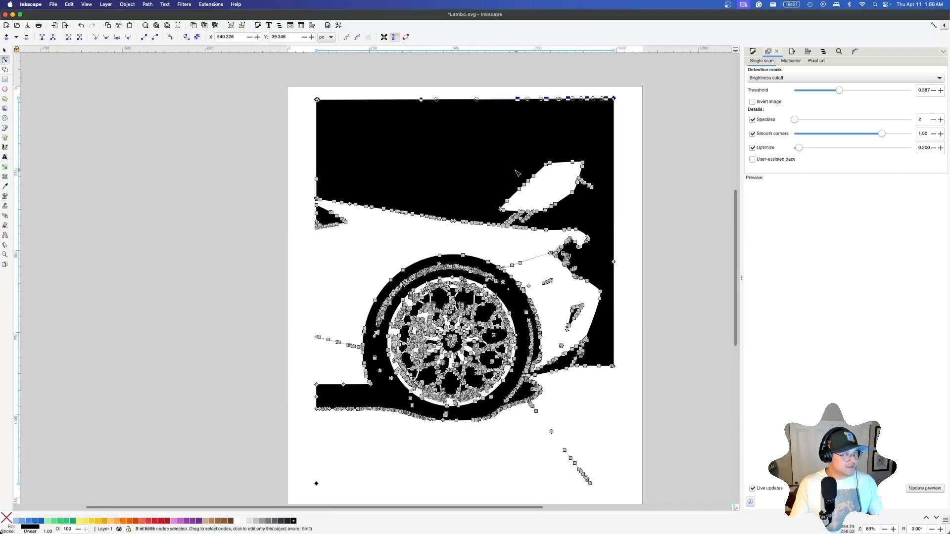
pyautogui.hotkey('shift', 'Up')
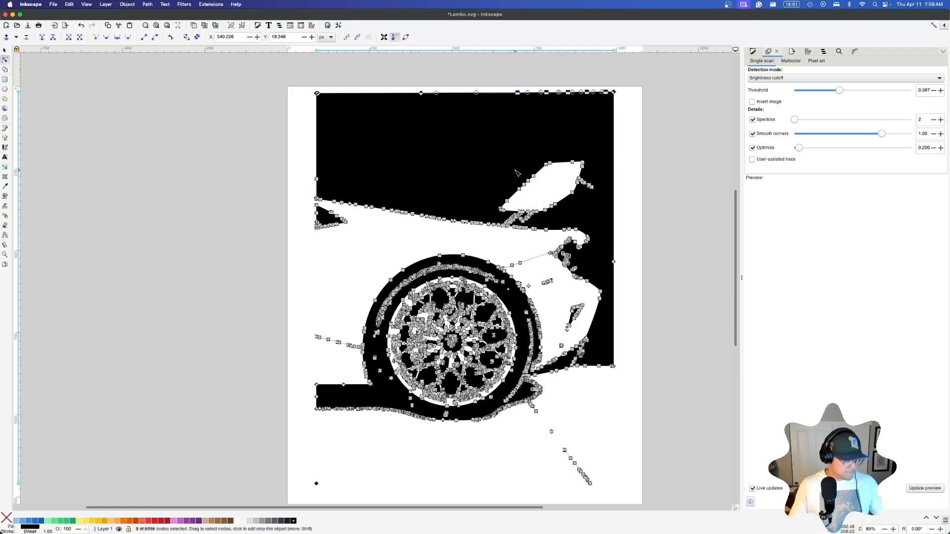
# - Center the traced illustration vertically relative to the page and save the document
pyautogui.press('s')
pyautogui.press('Escape')
pyautogui.click(543, 154)
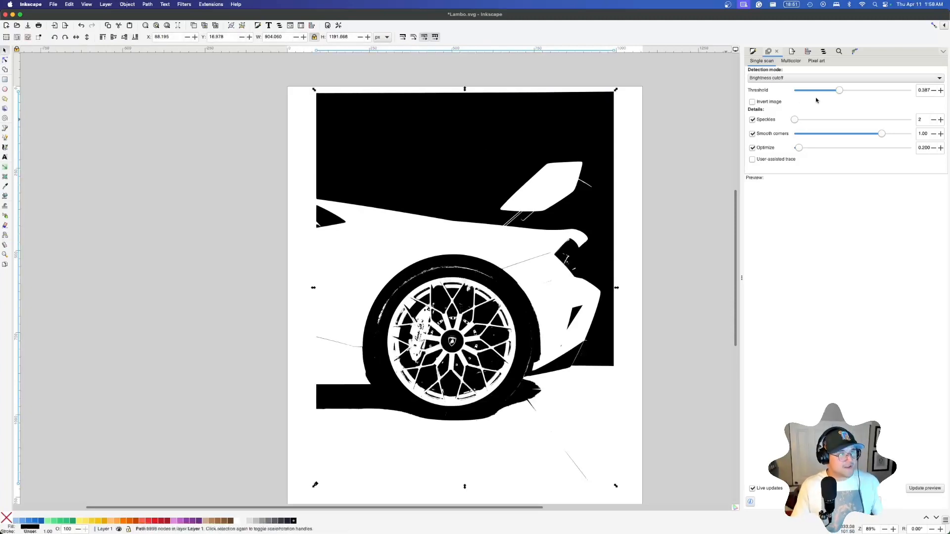
pyautogui.click(809, 52)
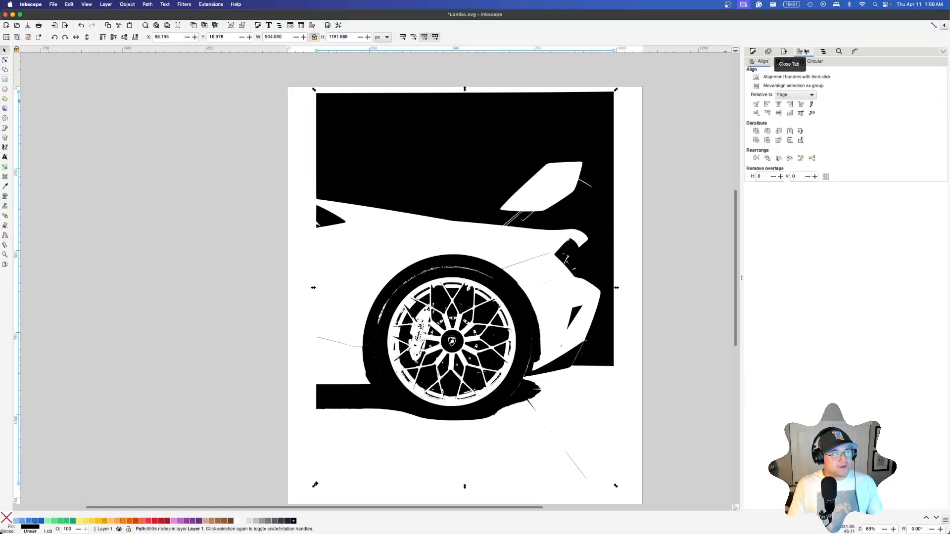
pyautogui.click(779, 113)
pyautogui.click(677, 190)
pyautogui.scroll(-2, 673, 205)
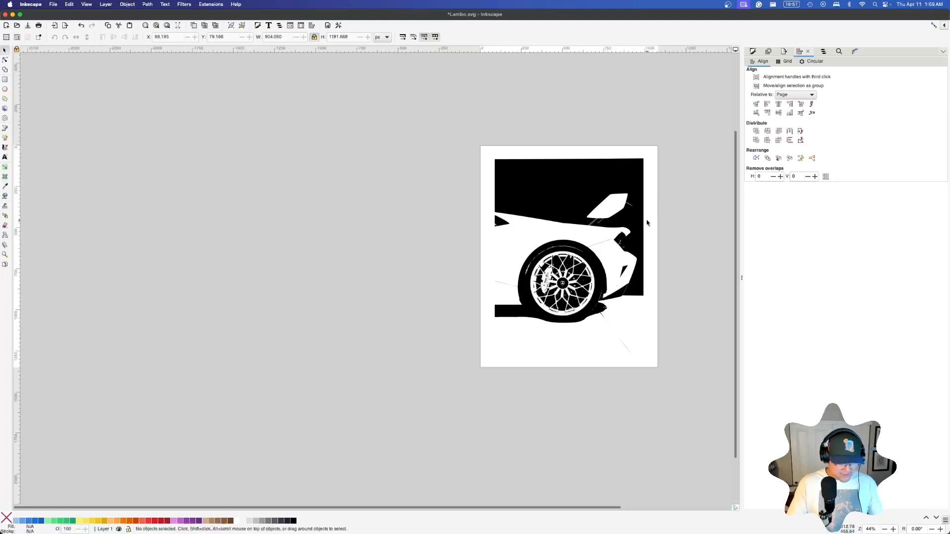
pyautogui.press('5')
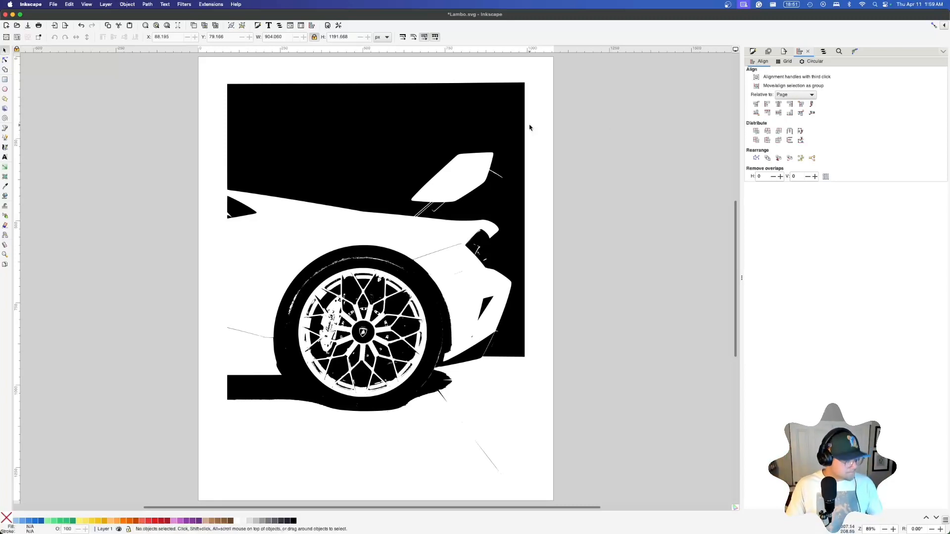
pyautogui.press('super+s')
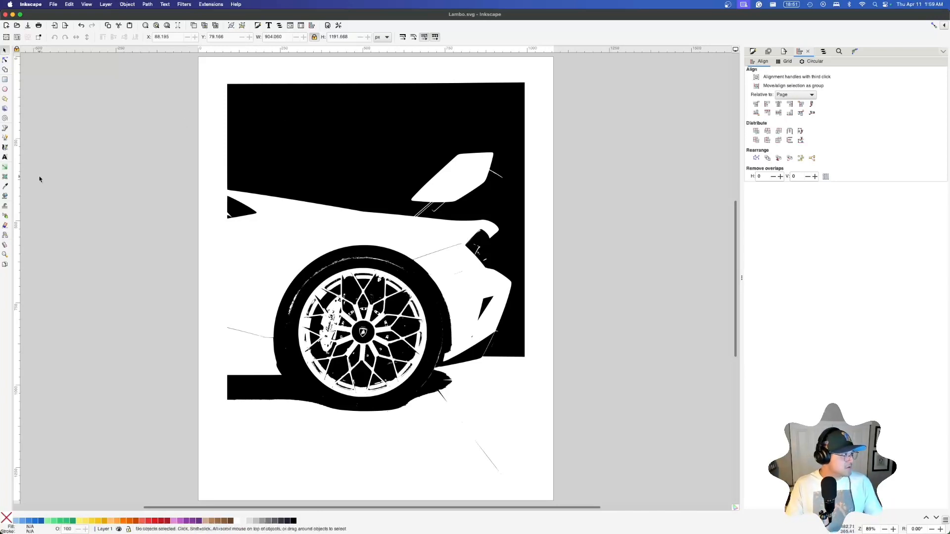
# - Add the text LAMBORGHINI in the white area below the wheel, starting near the illustration's left edge
pyautogui.click(5, 158)
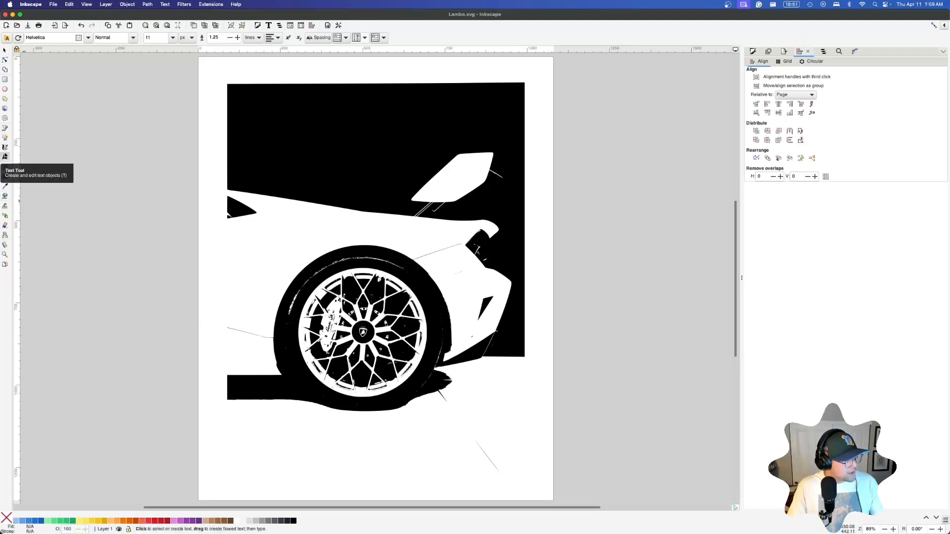
pyautogui.click(231, 464)
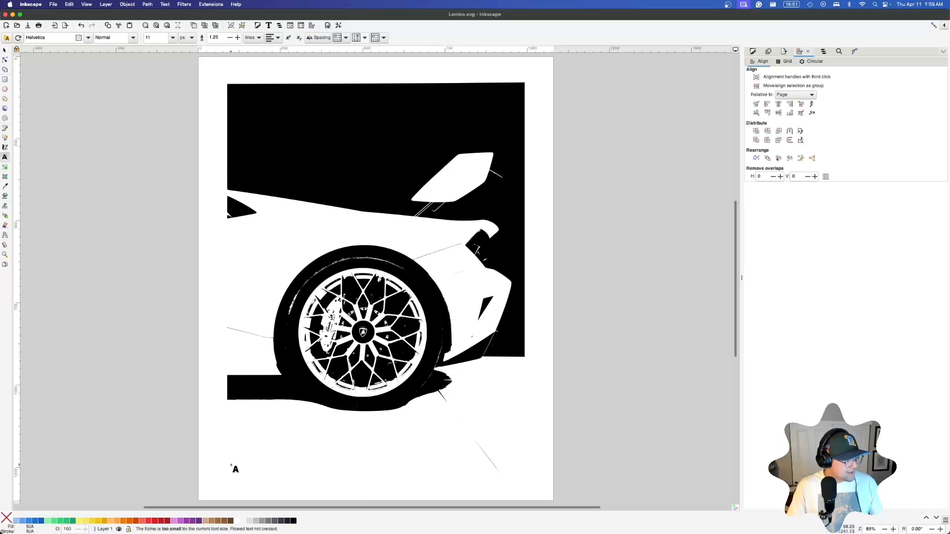
pyautogui.write('◆◇')
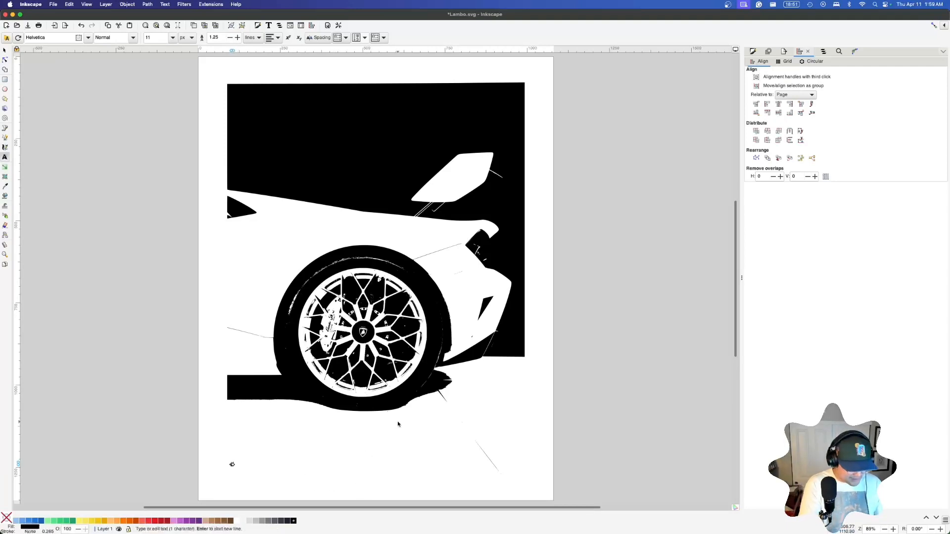
pyautogui.write('MBORG')
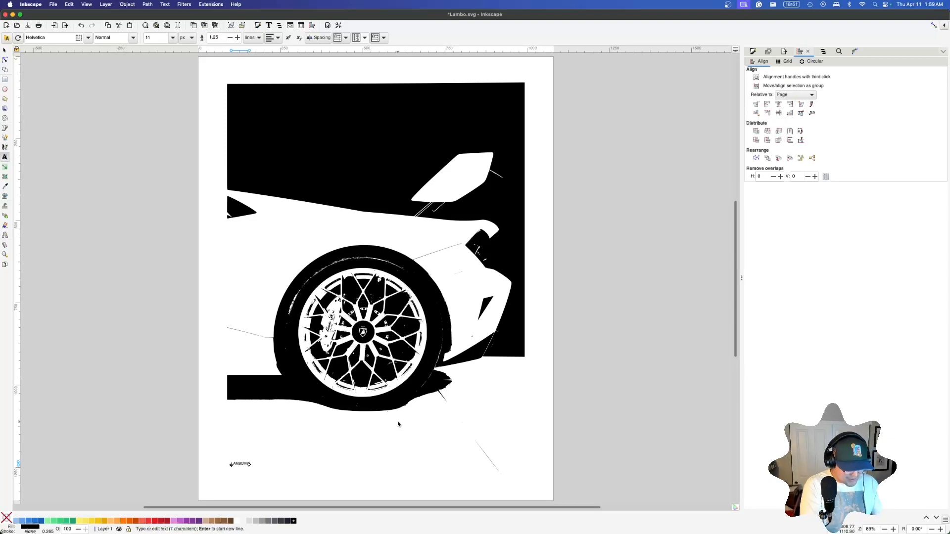
pyautogui.write('HINI')
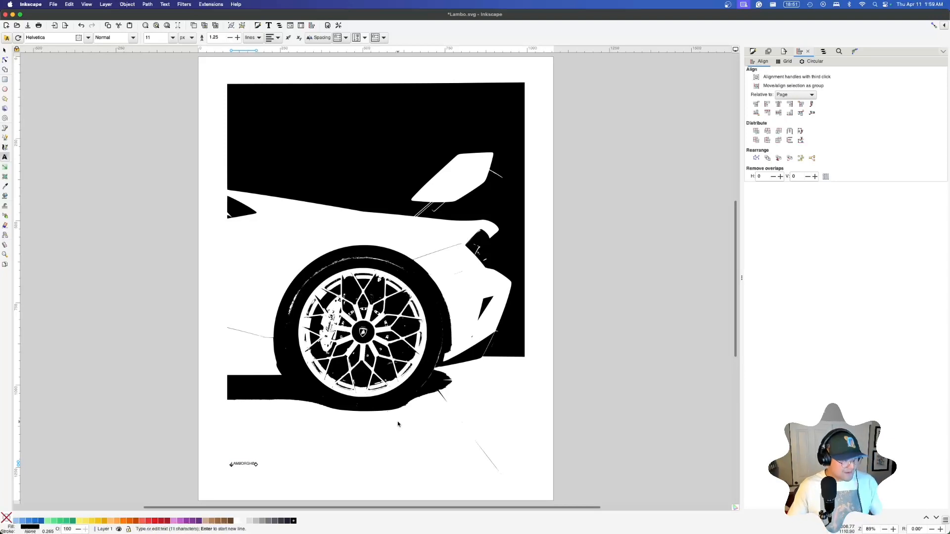
# - Set the font size of the whole LAMBORGHINI text to 72 px and select it as an object
pyautogui.hotkey('ctrl', 'a')
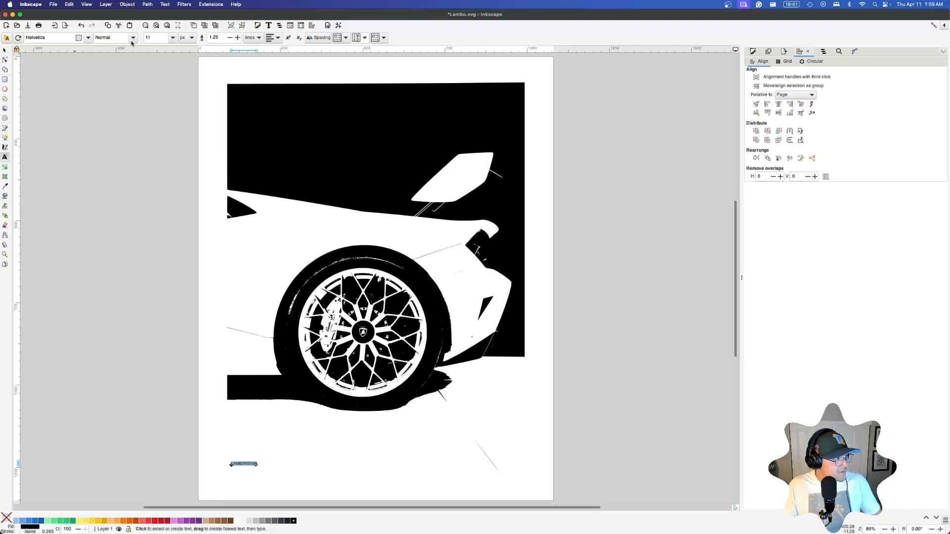
pyautogui.click(171, 38)
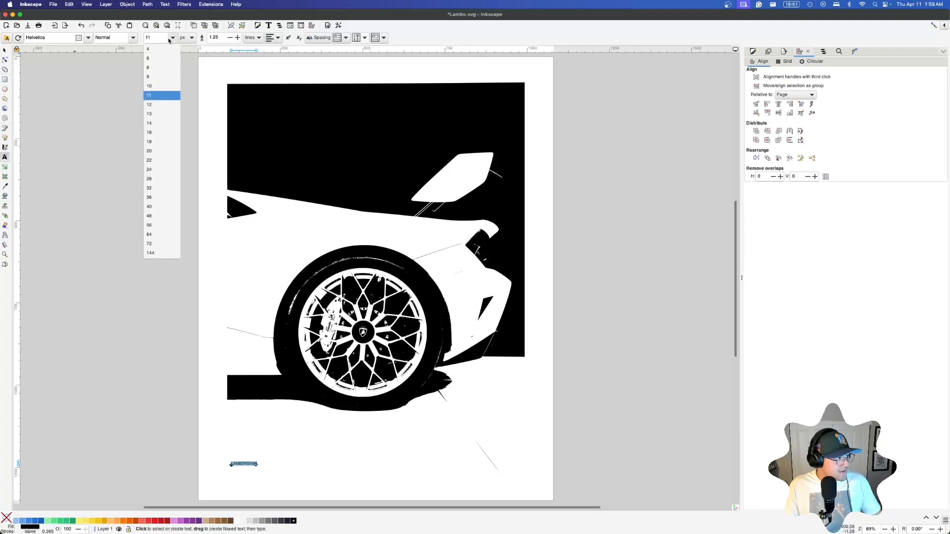
pyautogui.click(151, 208)
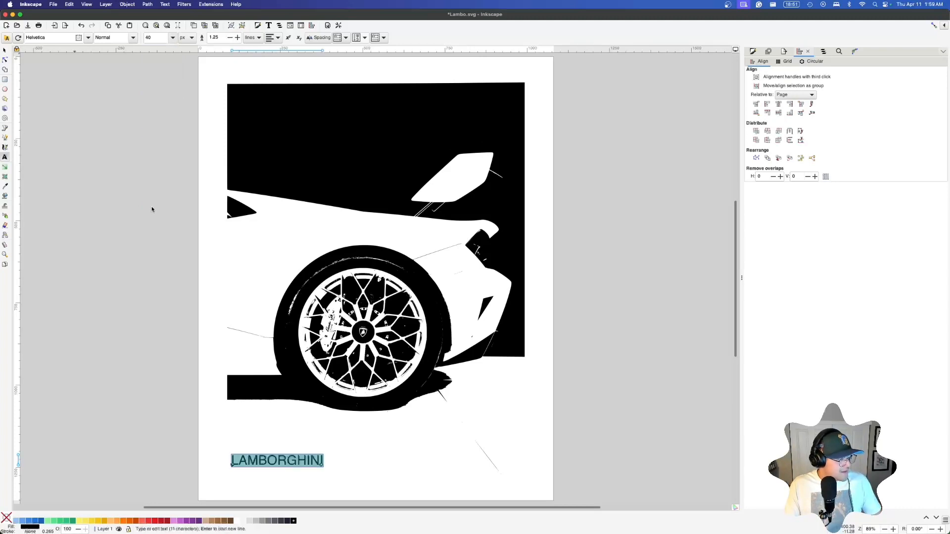
pyautogui.click(172, 38)
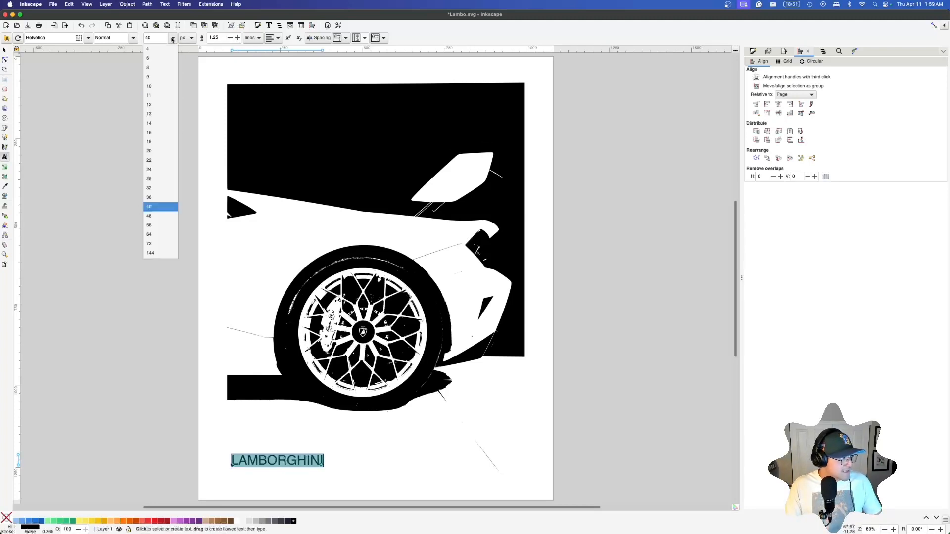
pyautogui.click(160, 244)
pyautogui.click(6, 51)
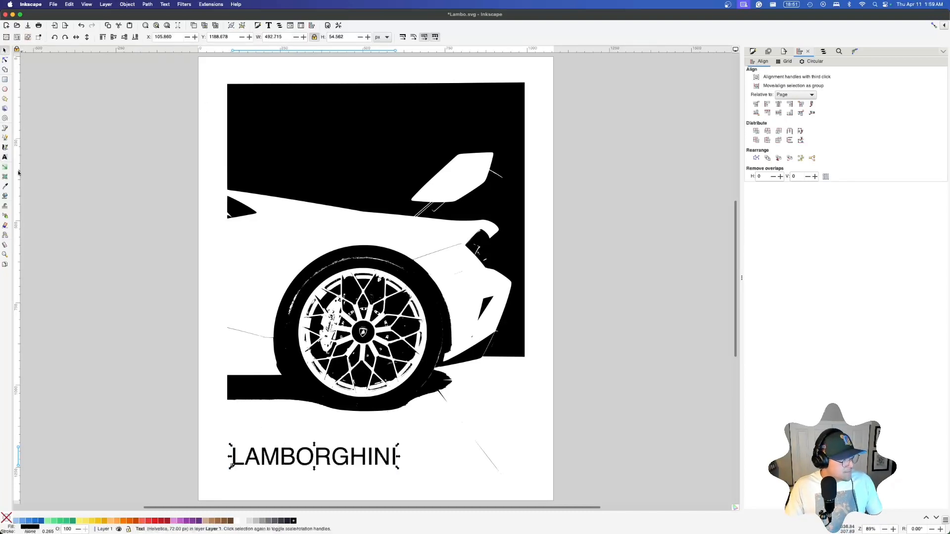
# - Set the font size of the whole LAMBORGHINI text to 144 px and select it as an object
pyautogui.press('t')
pyautogui.hotkey('ctrl', 'a')
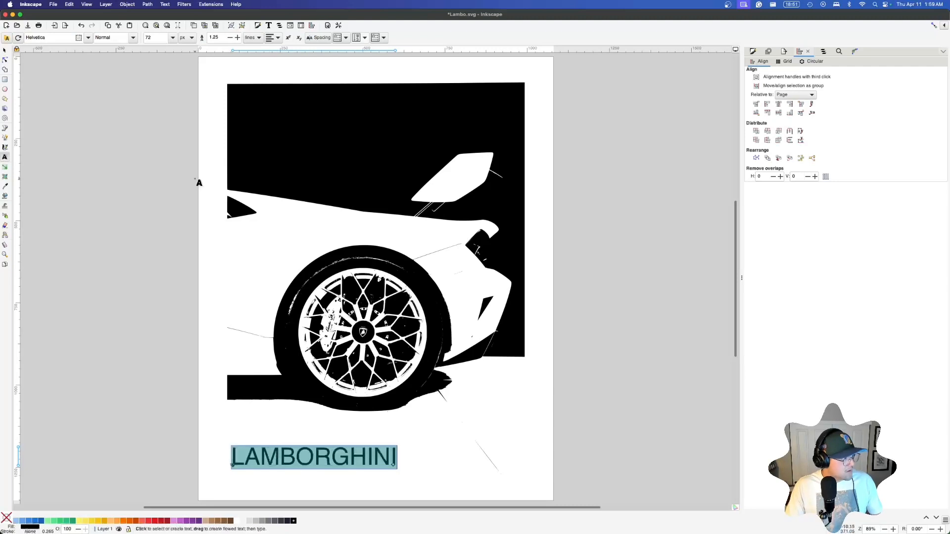
pyautogui.click(172, 37)
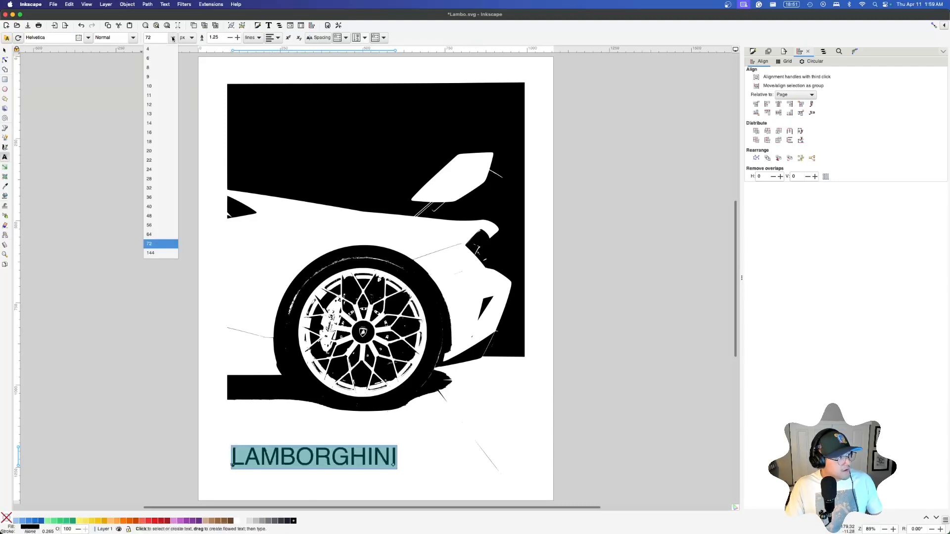
pyautogui.click(160, 251)
pyautogui.click(5, 50)
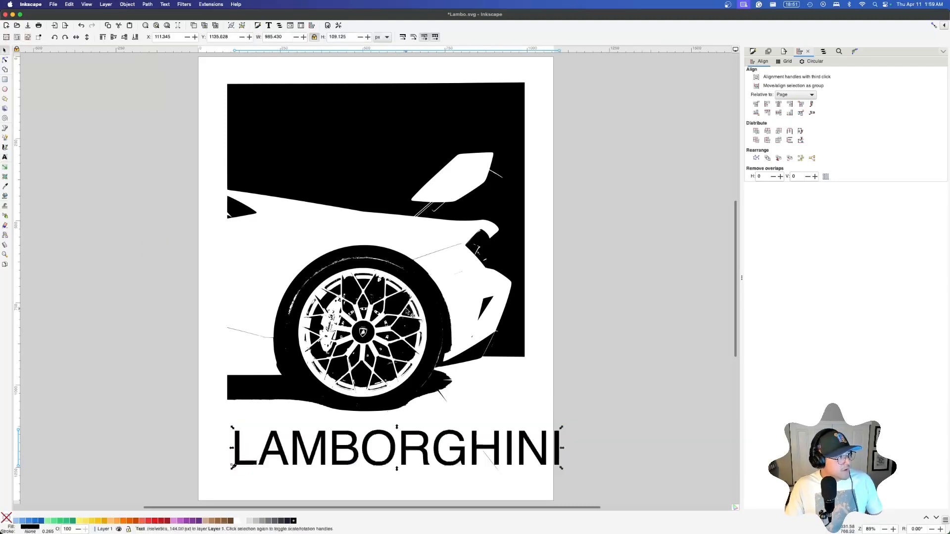
# - Fill the LAMBORGHINI title with gray and move it up over the black background beside the rear wing
pyautogui.scroll(-5, 463, 343)
pyautogui.scroll(4, 518, 339)
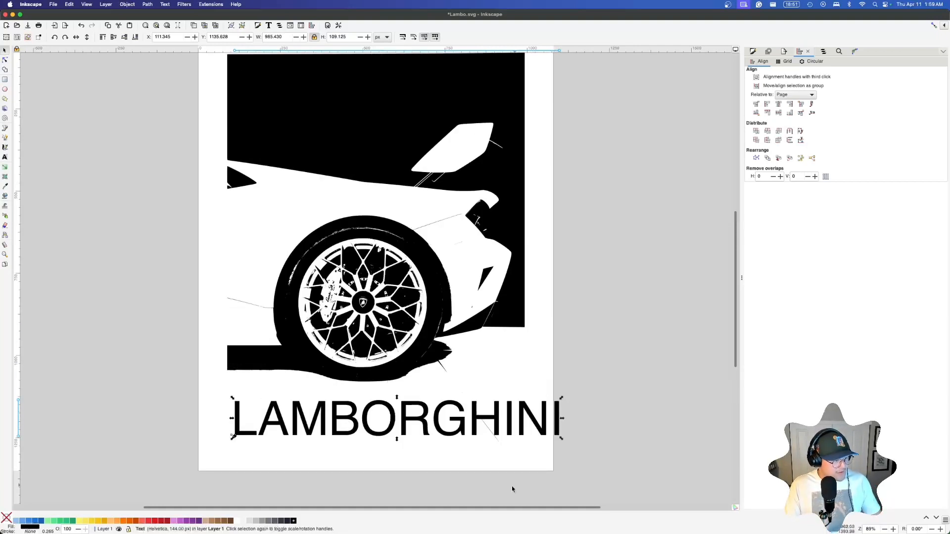
pyautogui.click(262, 521)
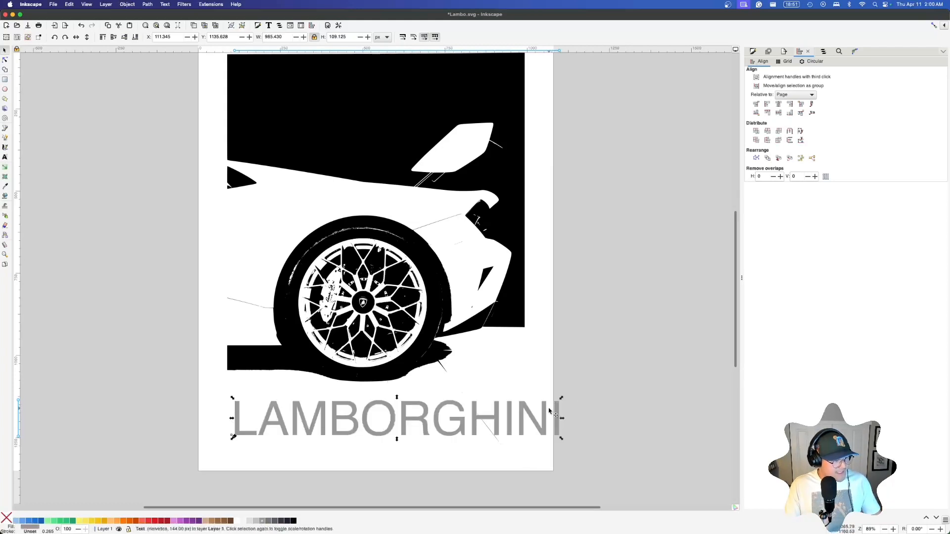
pyautogui.moveTo(545, 410); pyautogui.dragTo(536, 124)
pyautogui.scroll(3, 569, 148)
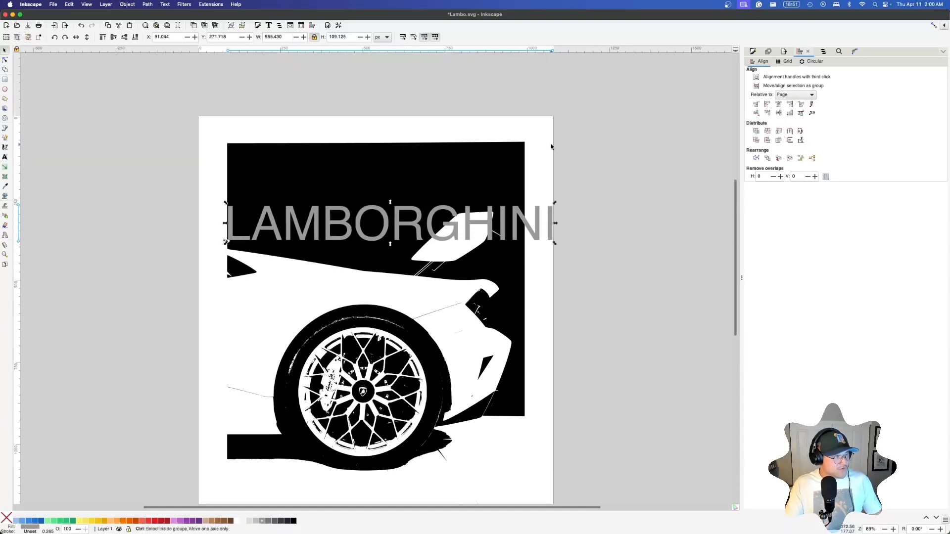
# - Scale the gray title down proportionally to about 904 px wide, matching the width of the black background
pyautogui.keyDown('ctrl'); pyautogui.scroll(5, 553, 207); pyautogui.keyUp('ctrl')
pyautogui.moveTo(565, 227)
pyautogui.mouseDown()
pyautogui.moveTo(534, 240)
pyautogui.moveTo(566, 226)
pyautogui.mouseUp()
pyautogui.keyDown('ctrl'); pyautogui.scroll(3, 539, 233); pyautogui.keyUp('ctrl')
pyautogui.keyDown('ctrl'); pyautogui.scroll(3, 555, 231); pyautogui.keyUp('ctrl')
pyautogui.keyDown('ctrl'); pyautogui.scroll(-3, 566, 226); pyautogui.keyUp('ctrl')
pyautogui.hscroll(-10, 509, 255)
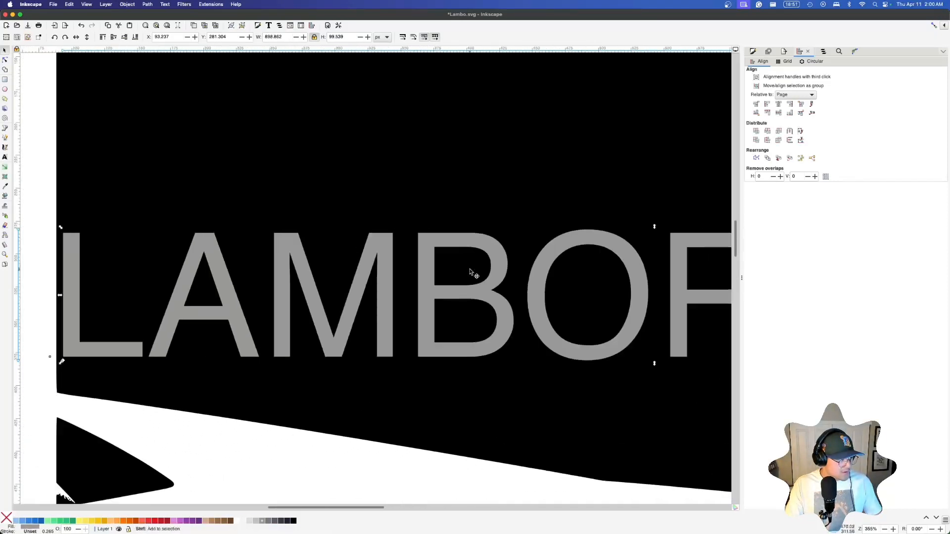
pyautogui.hscroll(-5, 300, 232)
pyautogui.keyDown('ctrl'); pyautogui.scroll(3, 425, 225); pyautogui.keyUp('ctrl')
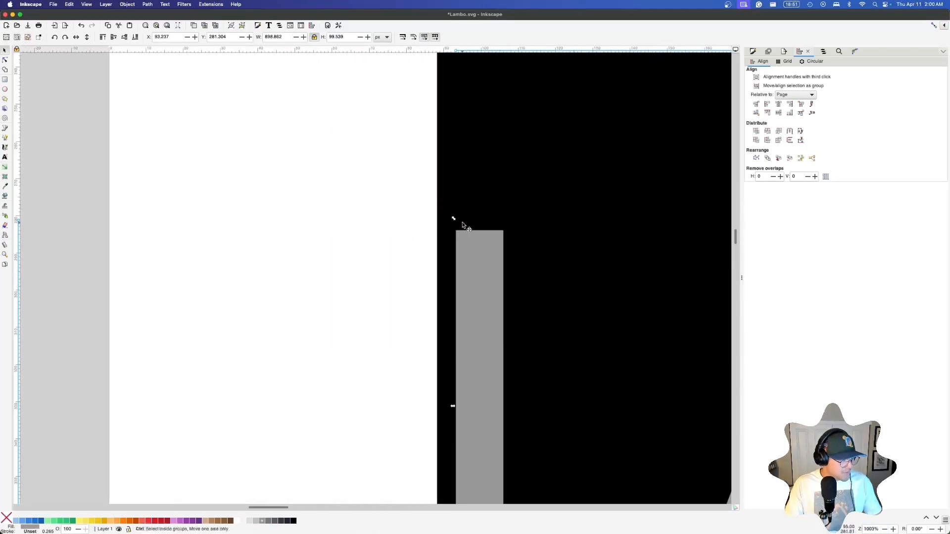
pyautogui.moveTo(454, 219)
pyautogui.mouseDown()
pyautogui.moveTo(437, 195)
pyautogui.moveTo(446, 218)
pyautogui.mouseUp()
# - Center the LAMBORGHINI title horizontally relative to the page
pyautogui.keyDown('ctrl'); pyautogui.scroll(-10, 446, 218); pyautogui.keyUp('ctrl')
pyautogui.hscroll(5, 494, 266)
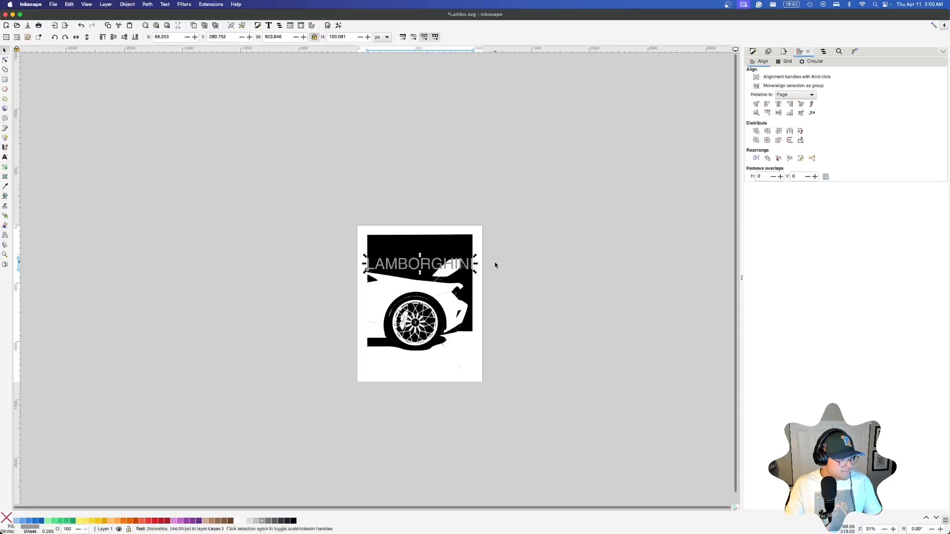
pyautogui.keyDown('ctrl'); pyautogui.scroll(3, 444, 237); pyautogui.keyUp('ctrl')
pyautogui.click(783, 104)
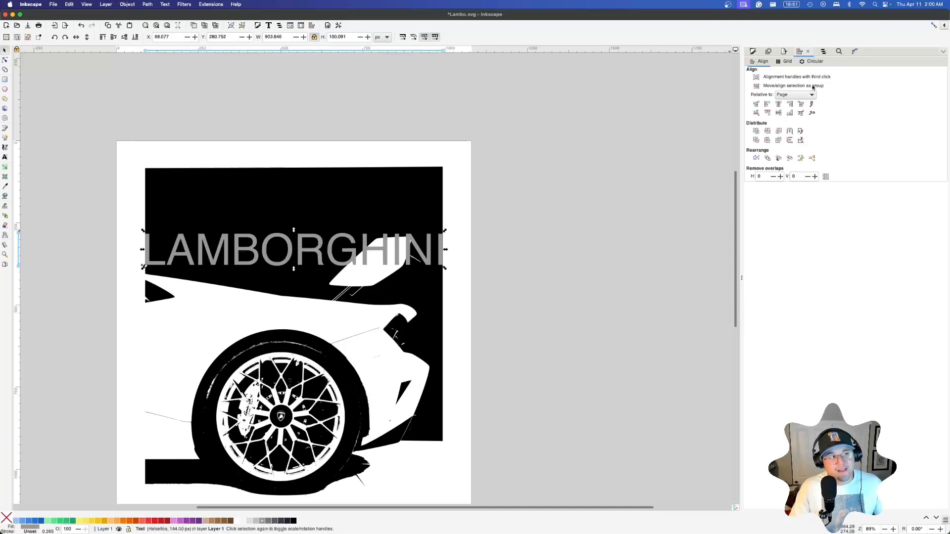
# - Move the title below the wheel and fill it with the black sampled from the illustration
pyautogui.scroll(-2, 436, 254)
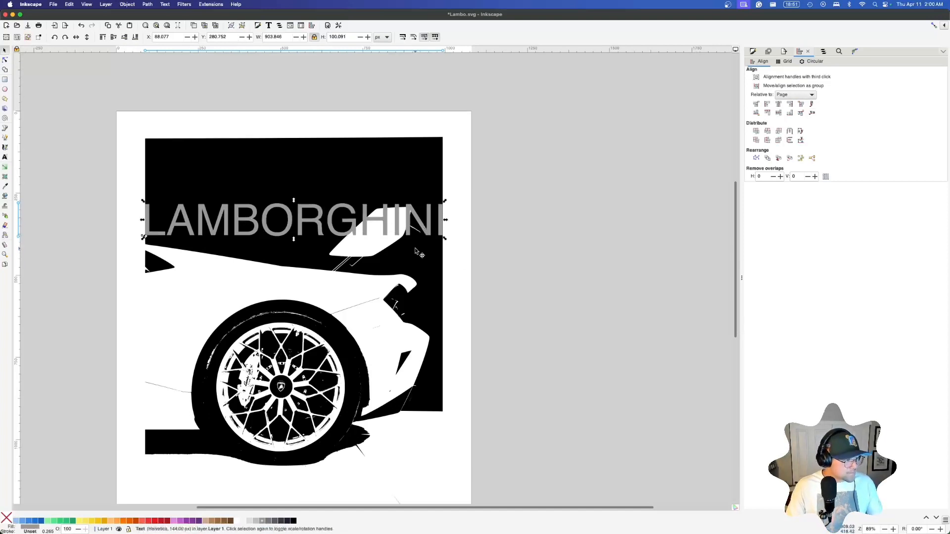
pyautogui.moveTo(412, 238); pyautogui.dragTo(403, 509)
pyautogui.scroll(-6, 397, 454)
pyautogui.press('d')
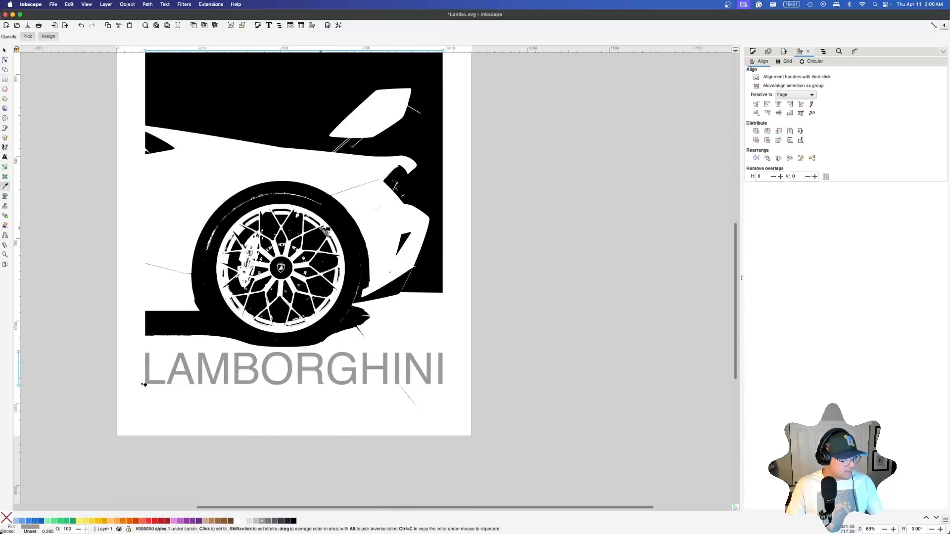
pyautogui.click(311, 141)
pyautogui.press('s')
# - Move the black title down by about 115 px, close to the page's lower edge
pyautogui.scroll(-5, 374, 187)
pyautogui.scroll(11, 359, 320)
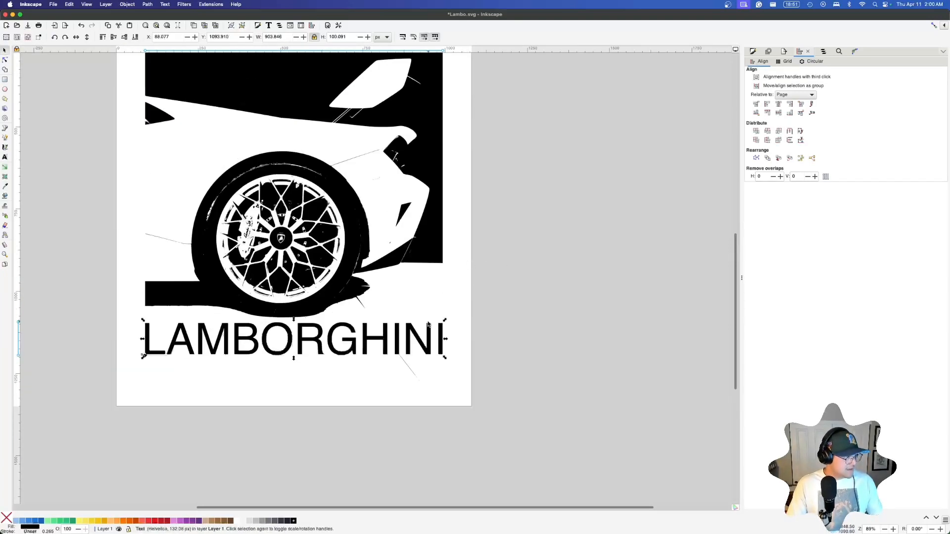
pyautogui.moveTo(366, 382); pyautogui.dragTo(365, 416)
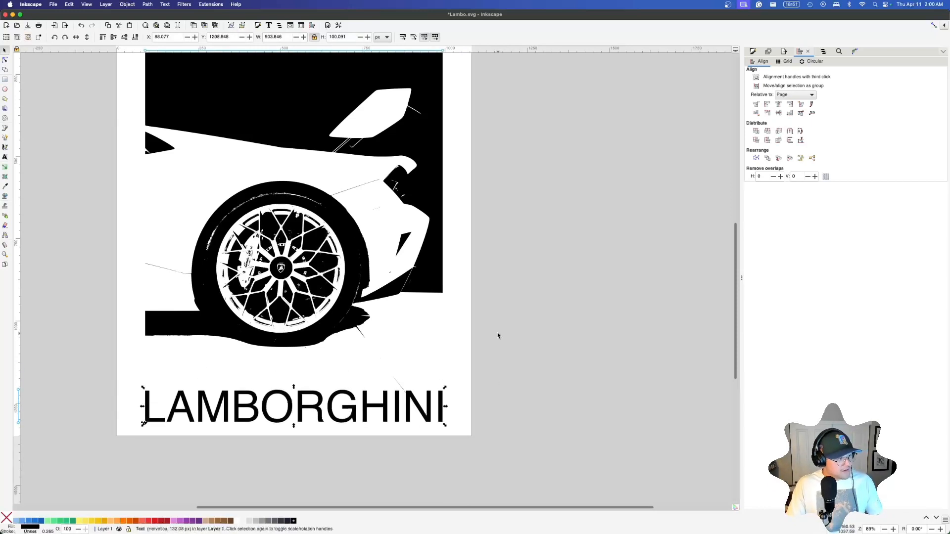
# - Select the traced illustration together with the LAMBORGHINI title and group them
pyautogui.scroll(2, 497, 332)
pyautogui.press('5')
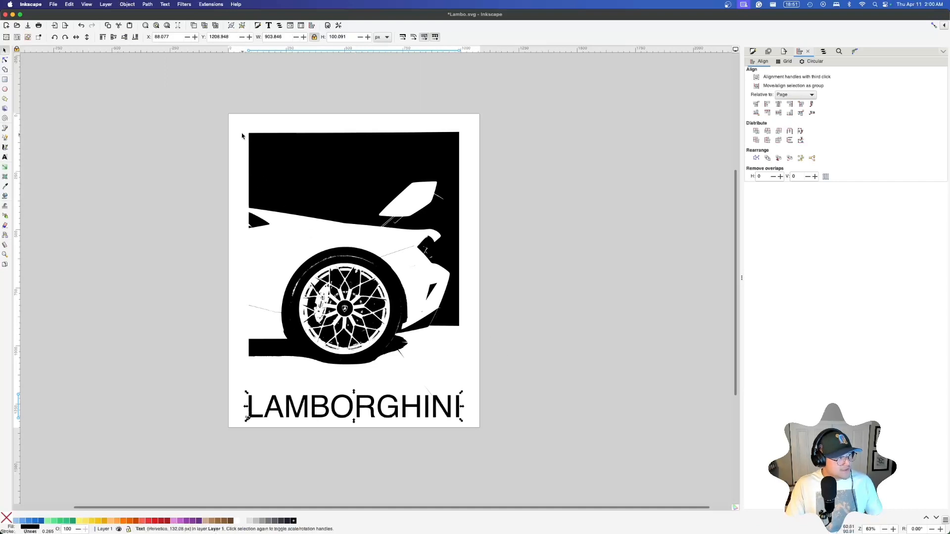
pyautogui.moveTo(206, 101); pyautogui.dragTo(500, 429)
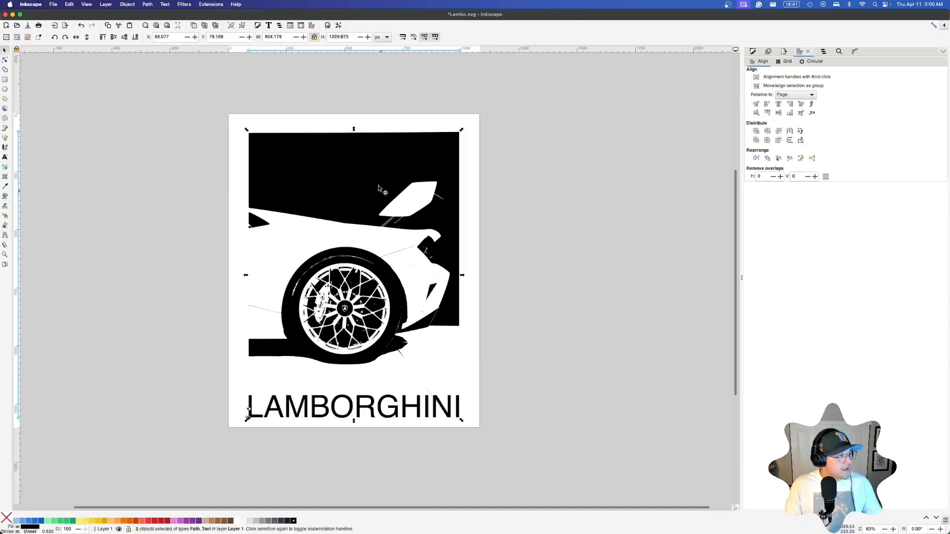
pyautogui.rightClick(378, 189)
pyautogui.click(429, 298)
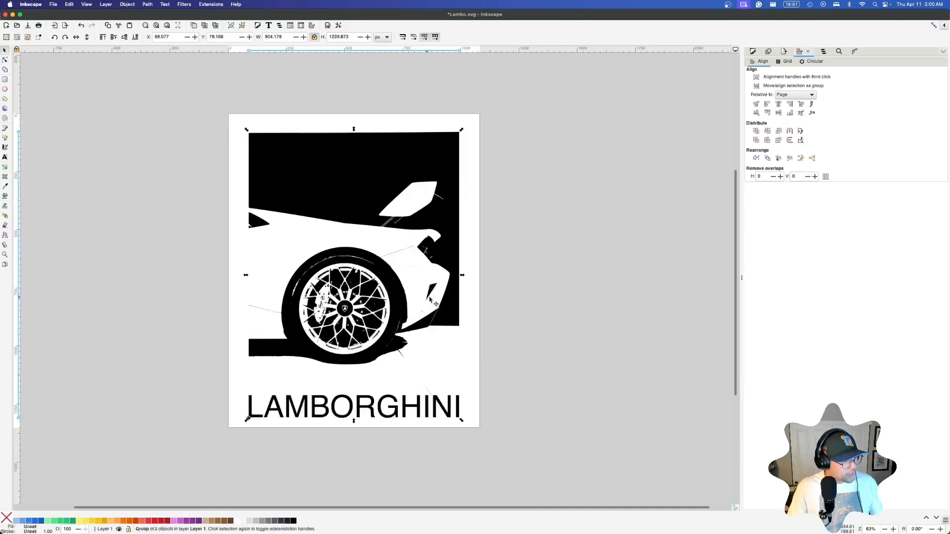
# - Center the group horizontally and vertically relative to the page, then deselect it
pyautogui.click(779, 105)
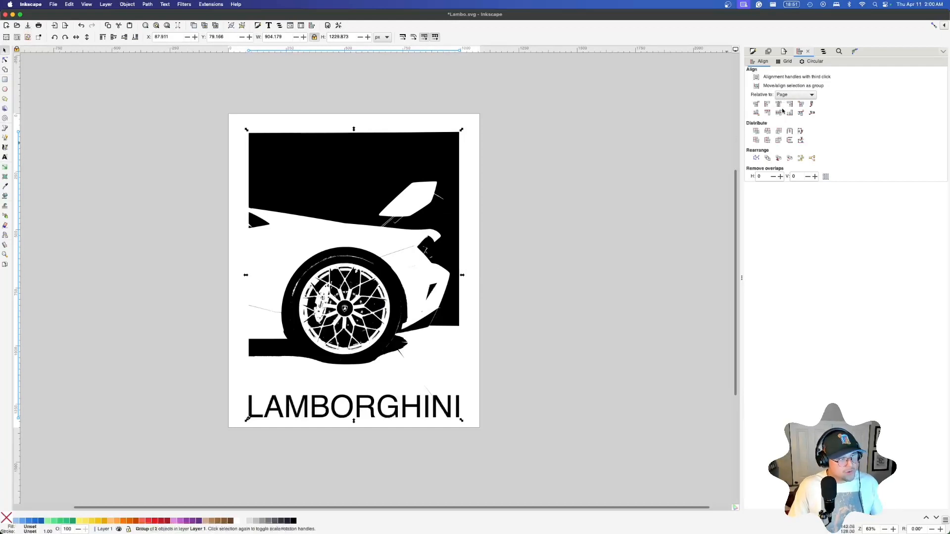
pyautogui.click(779, 113)
pyautogui.click(619, 143)
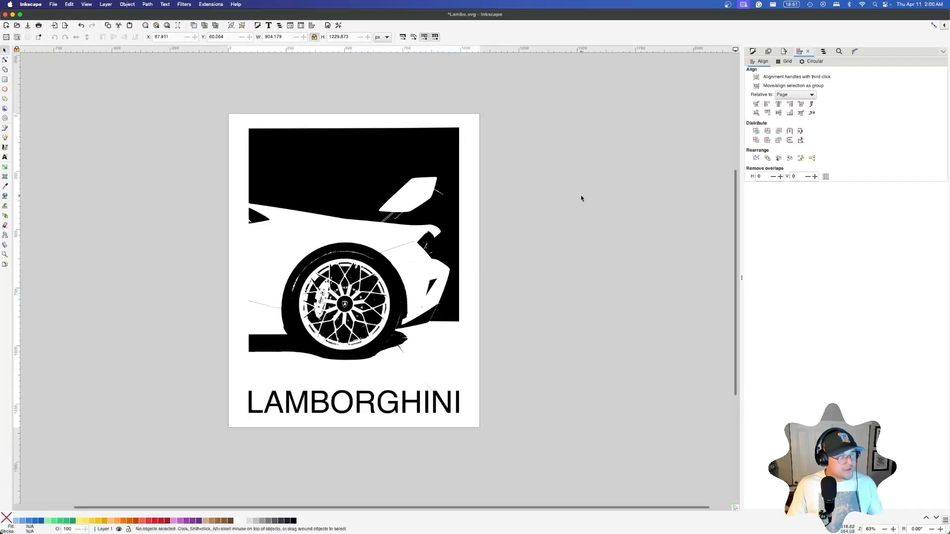
# - Select the whole LAMBORGHINI text inside the group and set its font style to Bold
pyautogui.scroll(1, 624, 488)
pyautogui.click(399, 437)
pyautogui.doubleClick(398, 438)
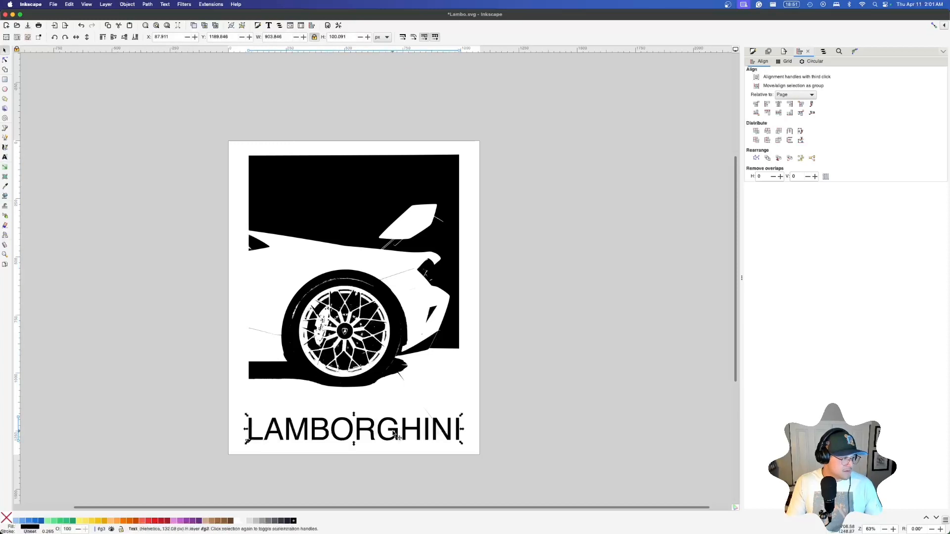
pyautogui.tripleClick(363, 426)
pyautogui.click(511, 361)
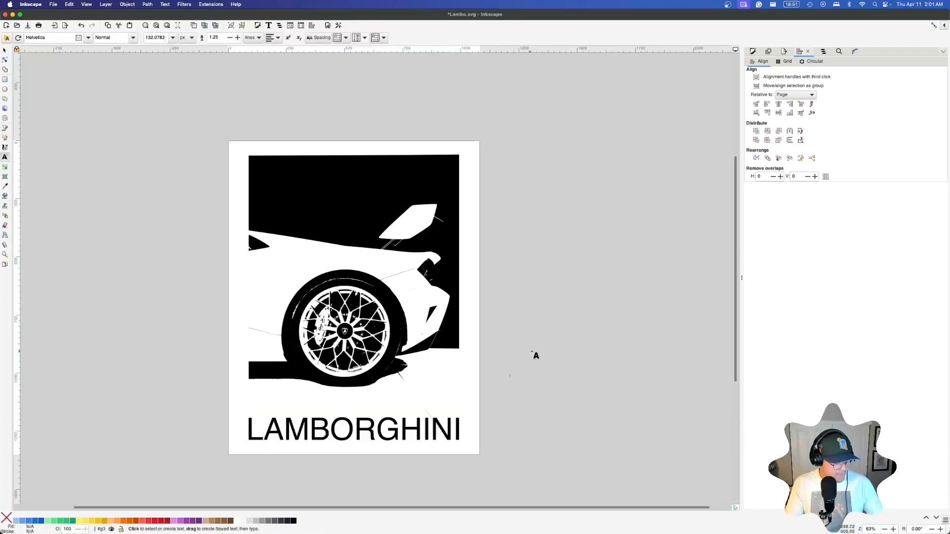
pyautogui.tripleClick(353, 428)
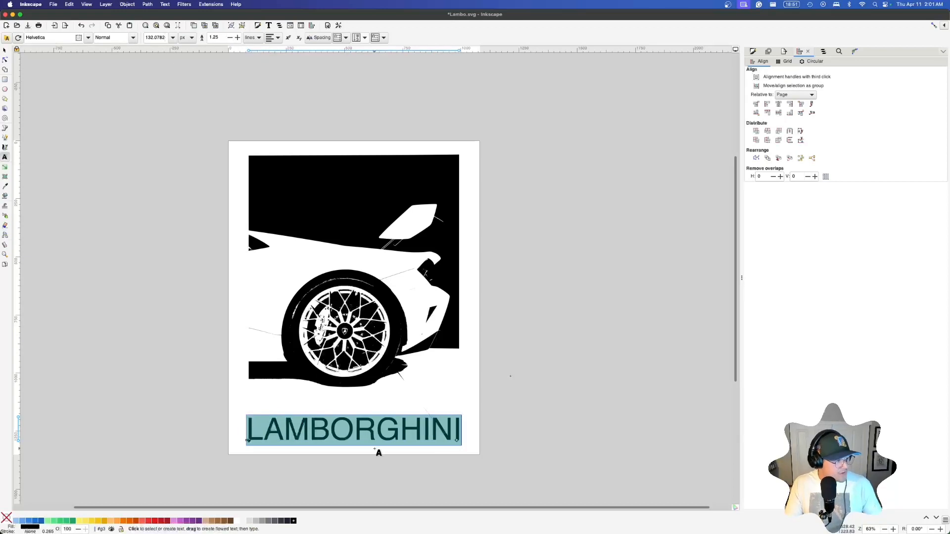
pyautogui.scroll(-2, 375, 443)
pyautogui.scroll(2, 374, 392)
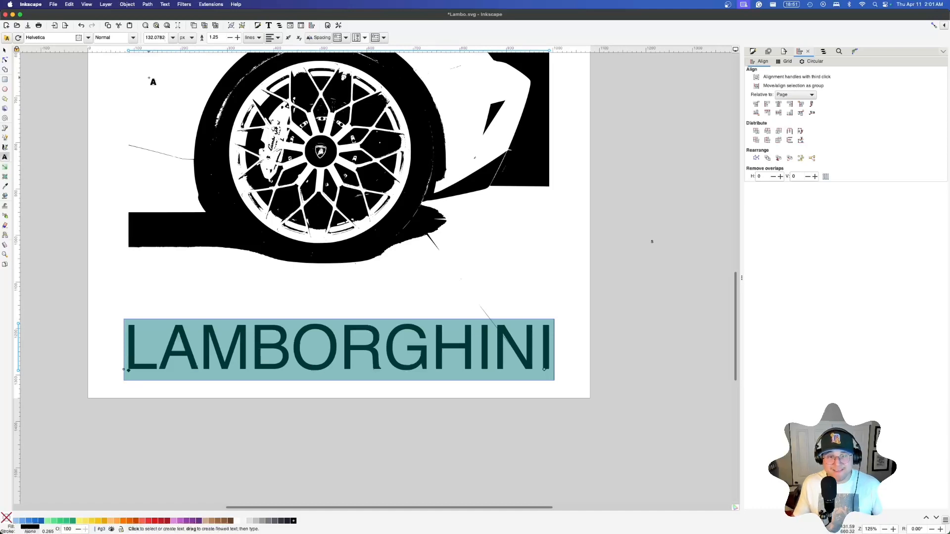
pyautogui.click(133, 37)
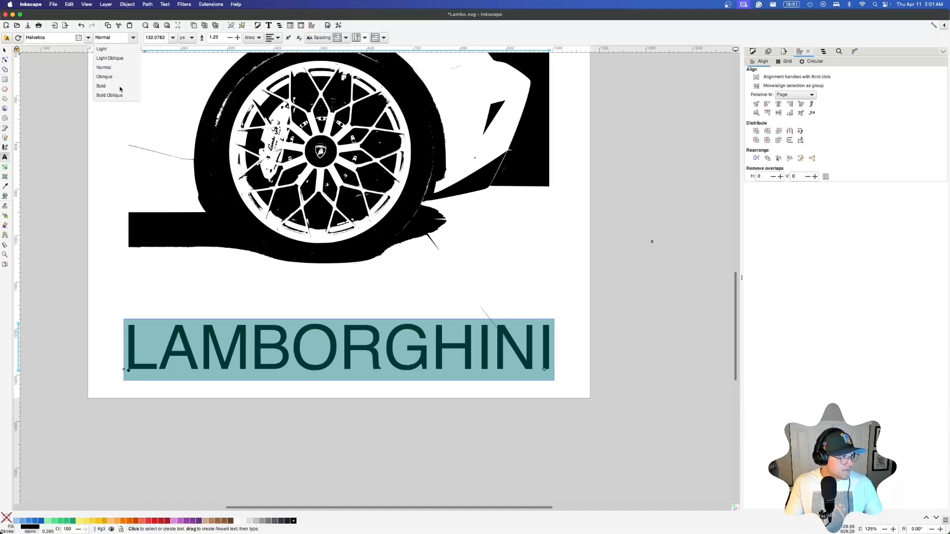
pyautogui.click(112, 88)
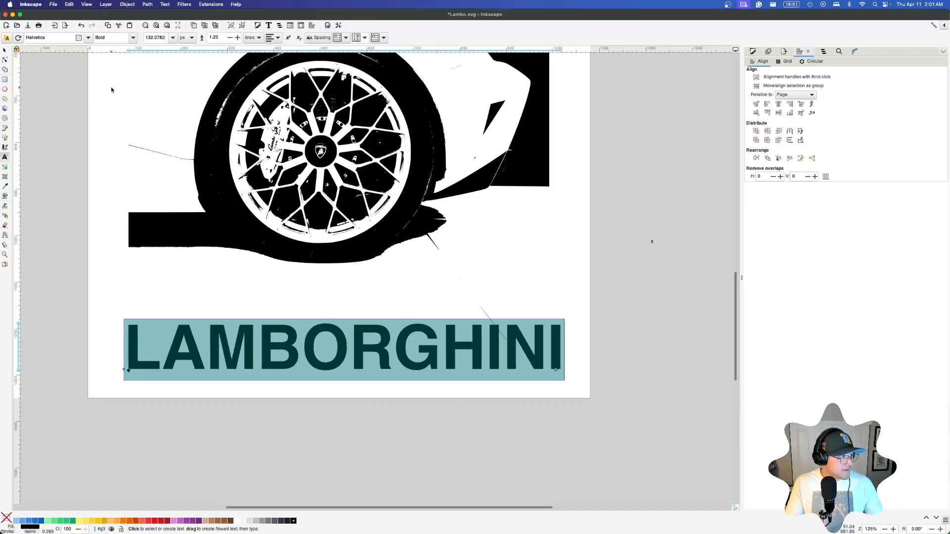
# - Center the bold title horizontally relative to the page and deselect it
pyautogui.click(4, 50)
pyautogui.click(779, 104)
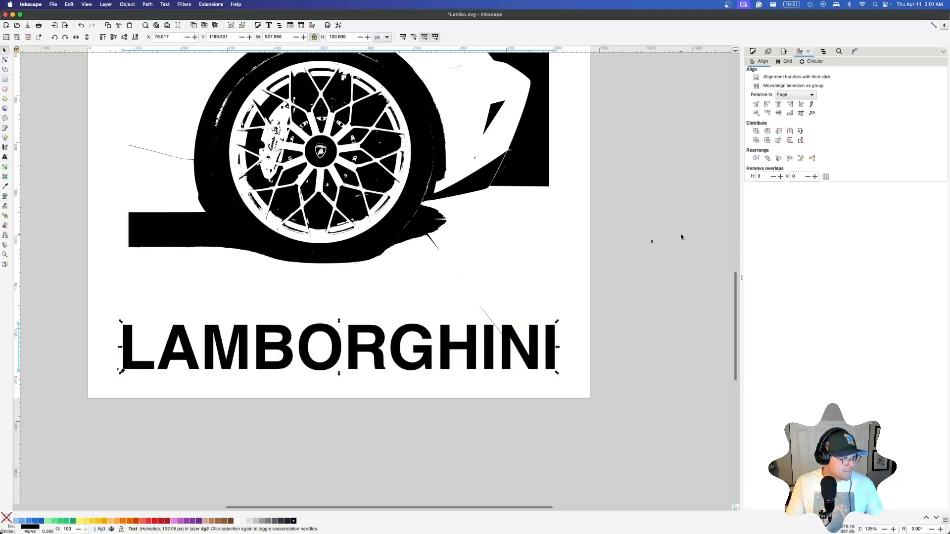
pyautogui.click(579, 292)
# - Delete the tiny stray text object in the empty canvas beside the page
pyautogui.press('5')
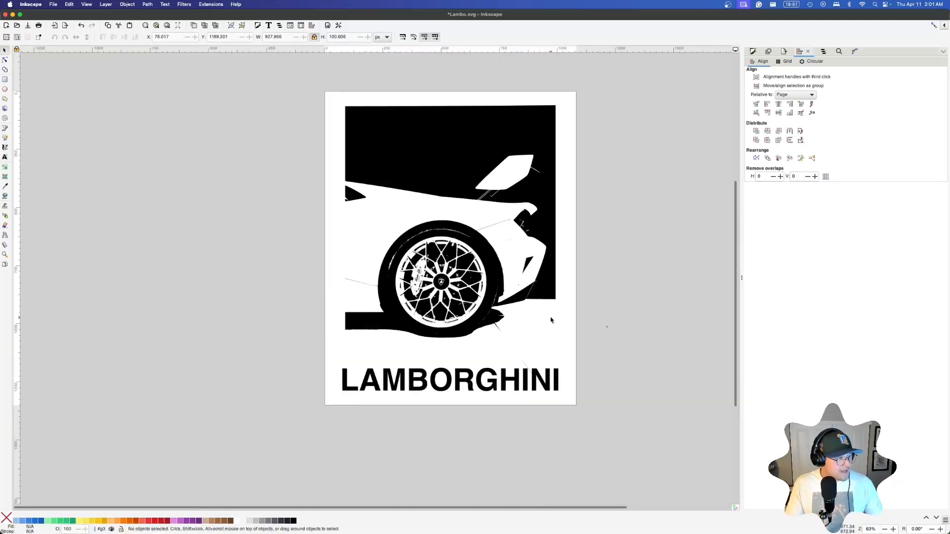
pyautogui.moveTo(664, 357); pyautogui.dragTo(595, 324)
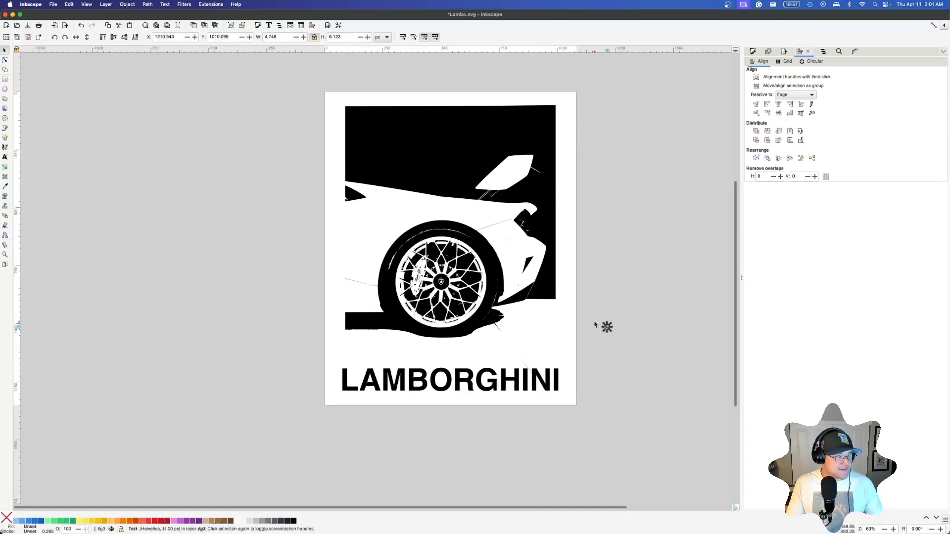
pyautogui.press('Delete')
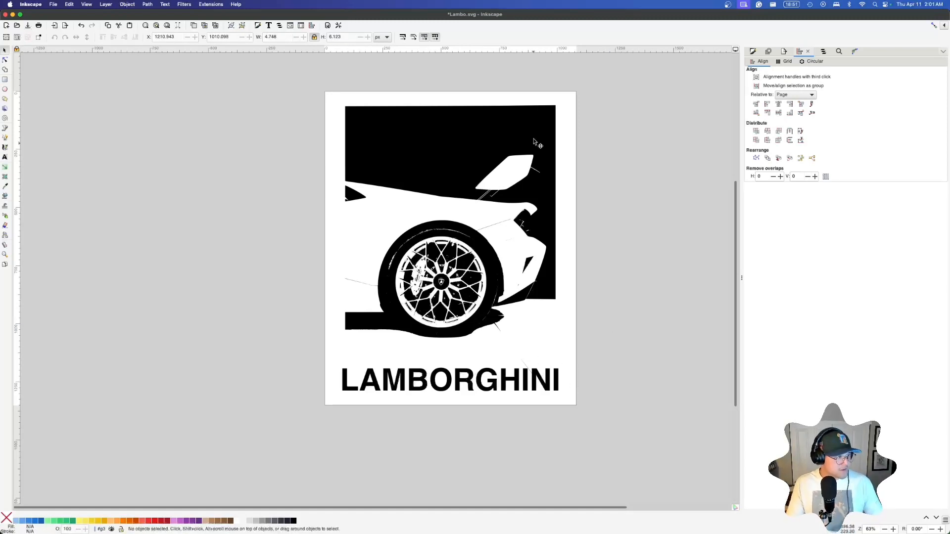
# - Fill both the car illustration and the LAMBORGHINI title with green, deselect them and save the document
pyautogui.press('5')
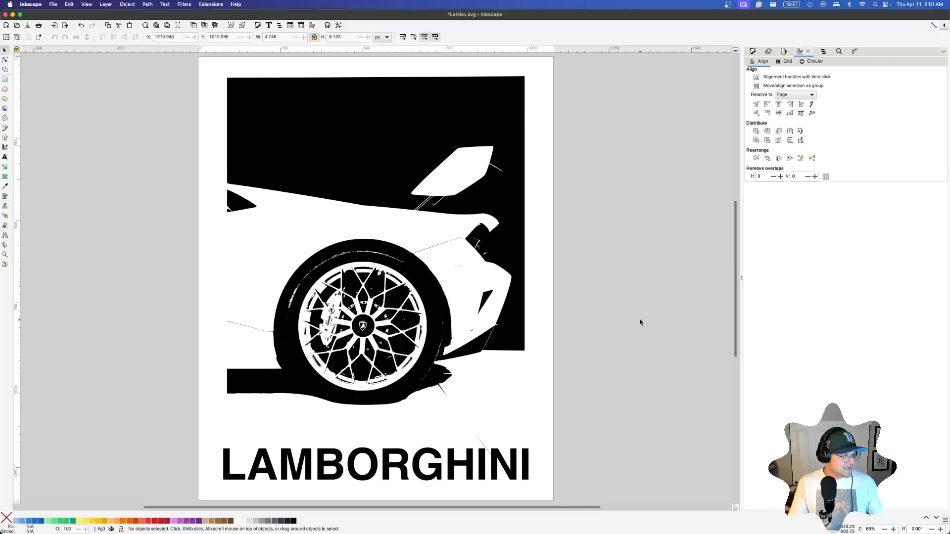
pyautogui.click(421, 140)
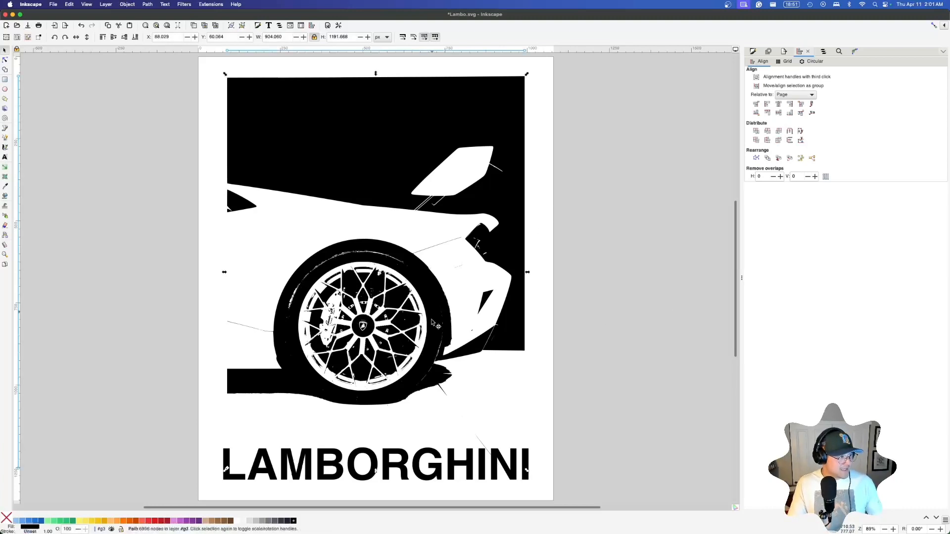
pyautogui.keyDown('shift'); pyautogui.click(408, 459); pyautogui.keyUp('shift')
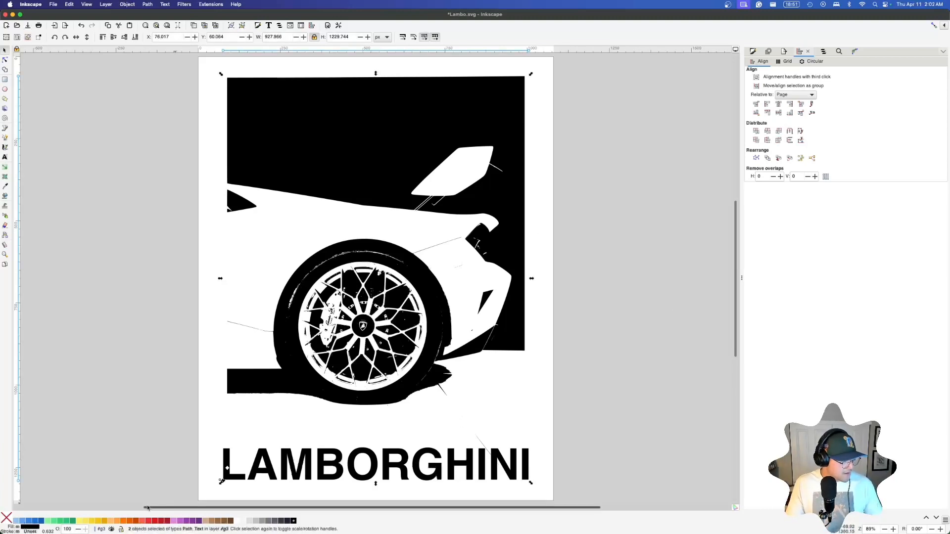
pyautogui.click(71, 521)
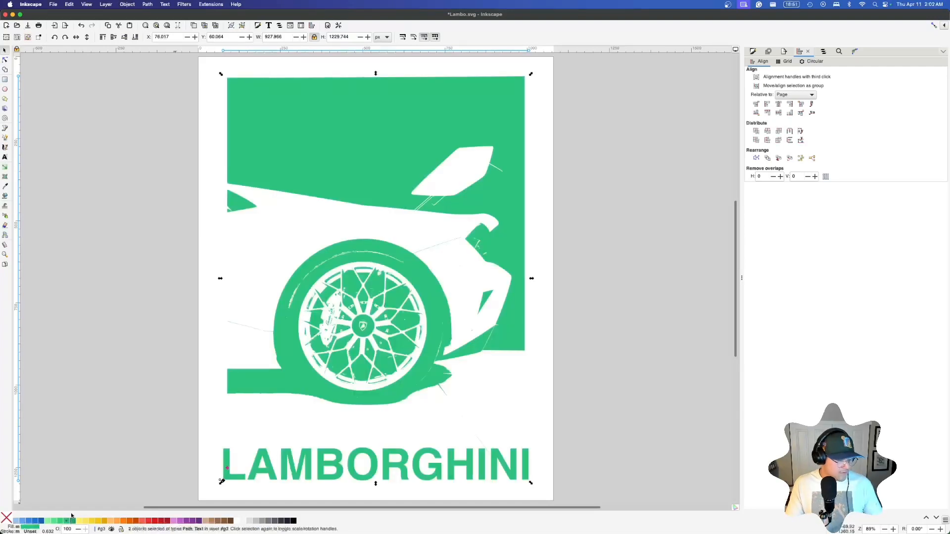
pyautogui.click(118, 429)
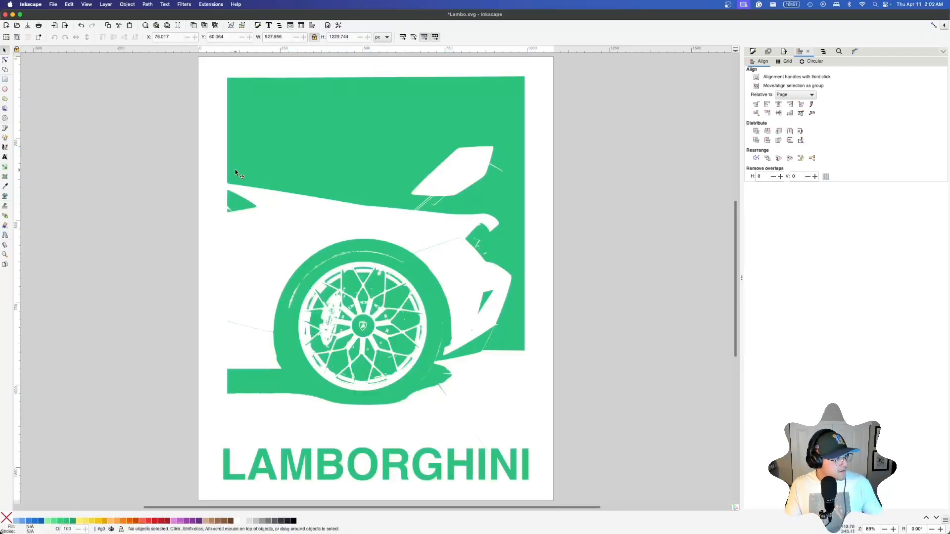
pyautogui.press('super+s')
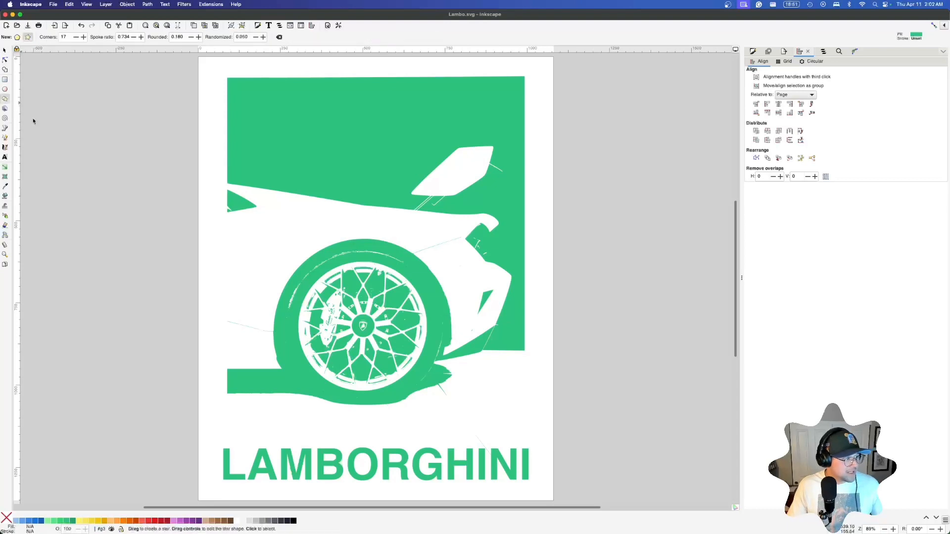
# - Paste the copied 17-cornered green star above the end of the LAMBORGHINI title and show its star shape settings
pyautogui.hotkey('ctrl', 'v')
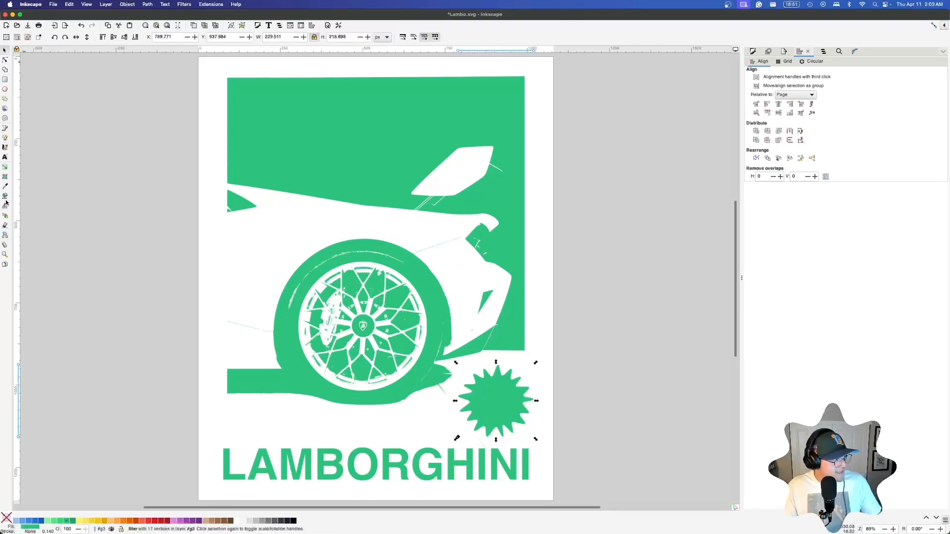
pyautogui.click(4, 99)
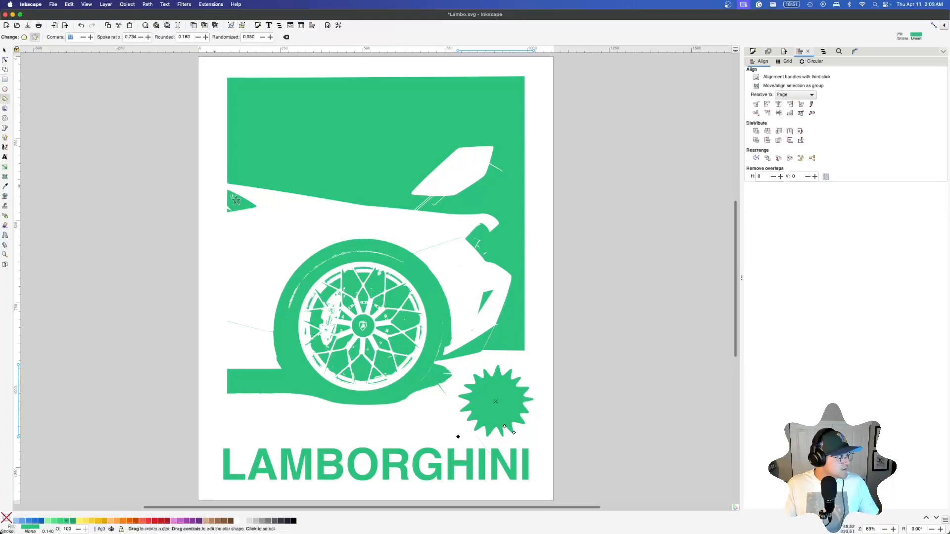
pyautogui.doubleClick(132, 37)
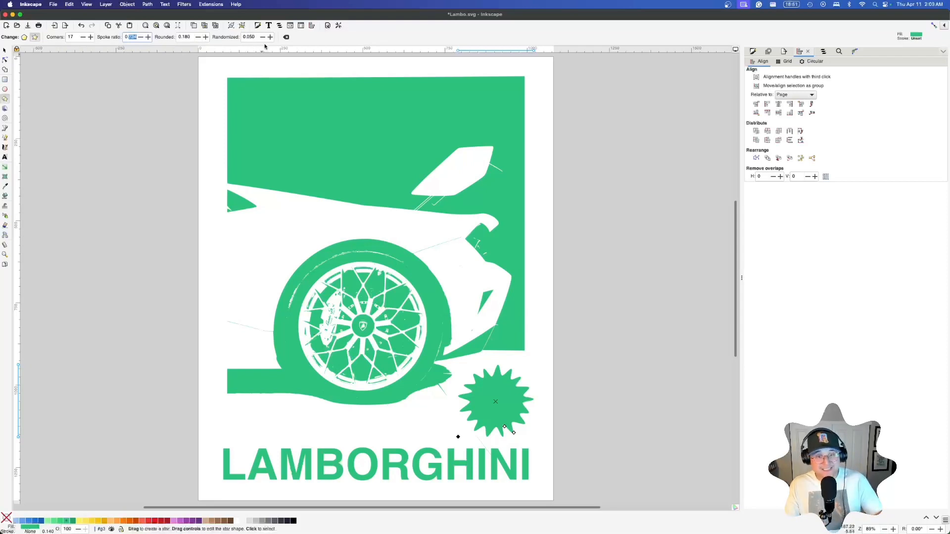
# - Scale the pasted star down proportionally around its centre to about 191 px wide
pyautogui.click(4, 50)
pyautogui.click(553, 413)
pyautogui.click(527, 406)
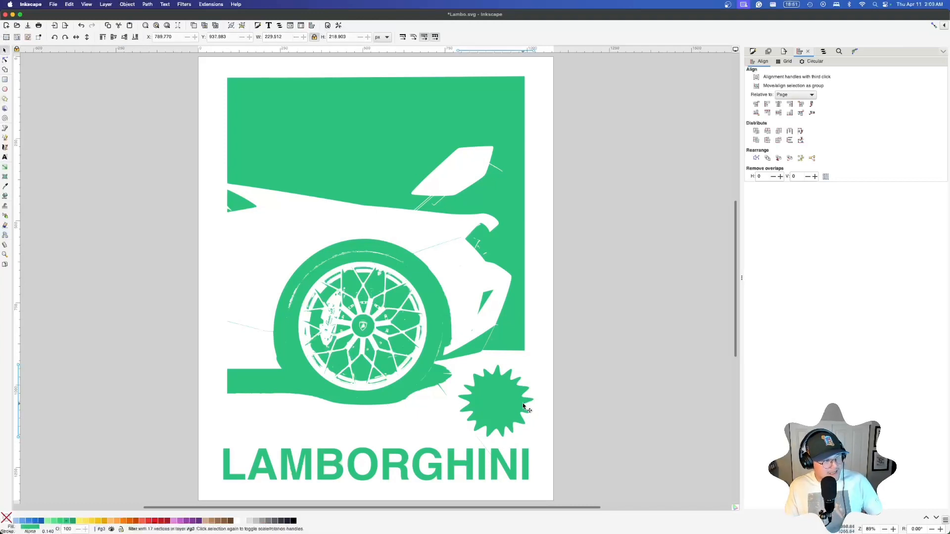
pyautogui.moveTo(536, 364); pyautogui.dragTo(529, 369)
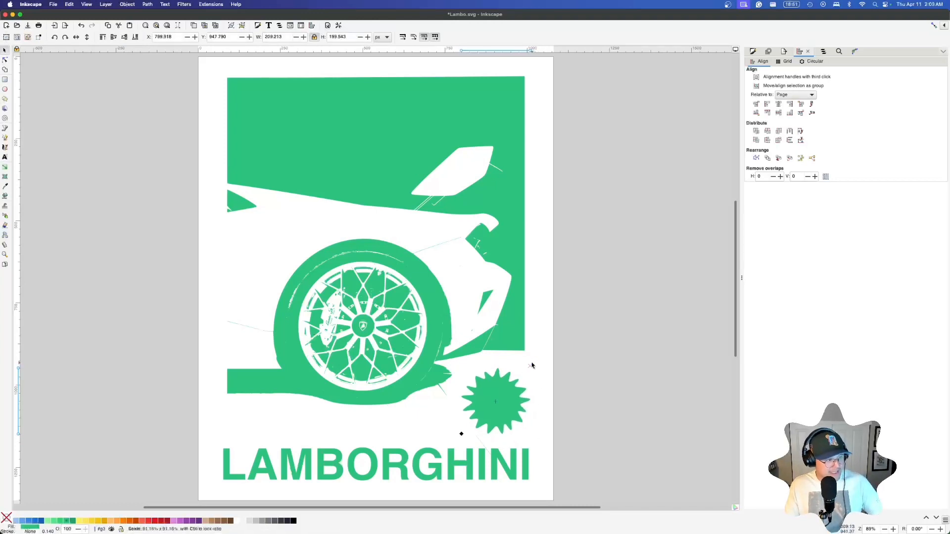
pyautogui.scroll(-3, 554, 404)
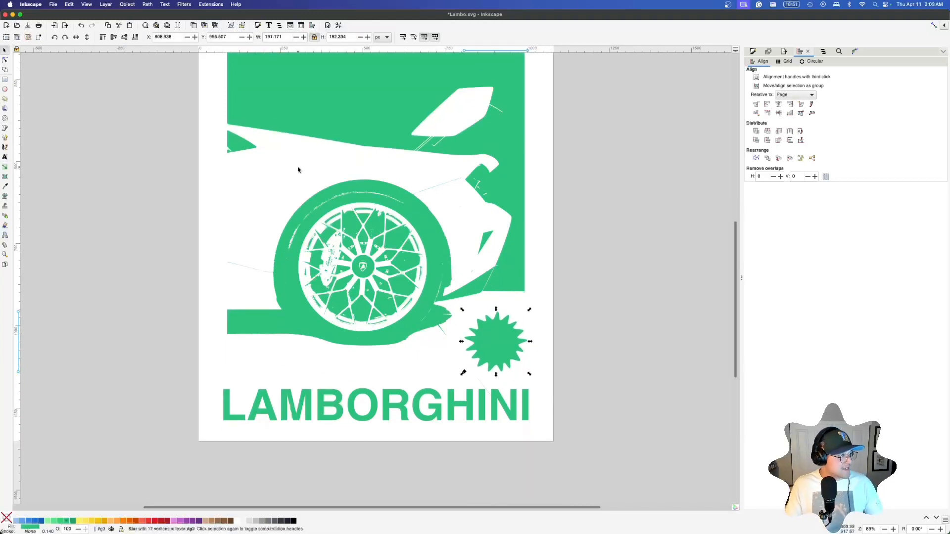
# - Try different spoke ratios on the star, between 0.904 and 0.010, and return it to 0.734
pyautogui.click(5, 99)
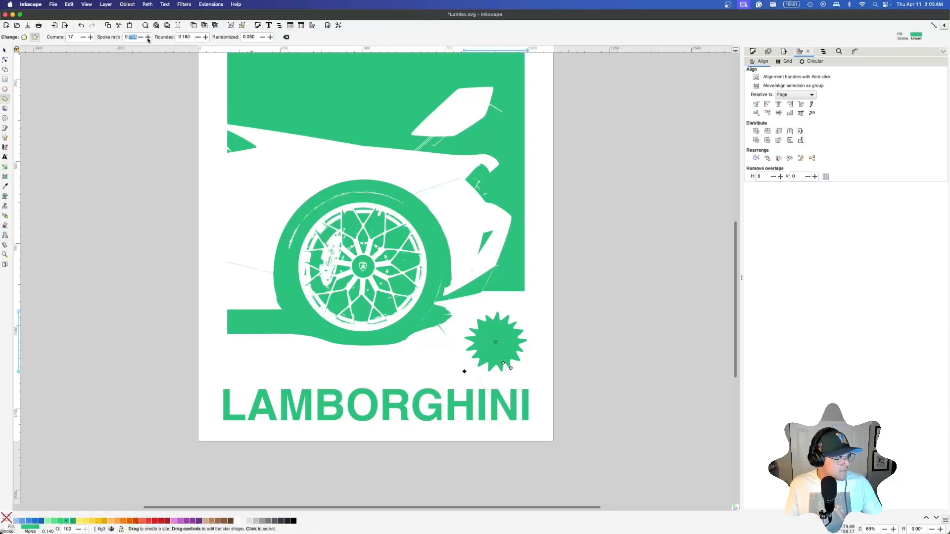
pyautogui.click(148, 37)
pyautogui.click(147, 37)
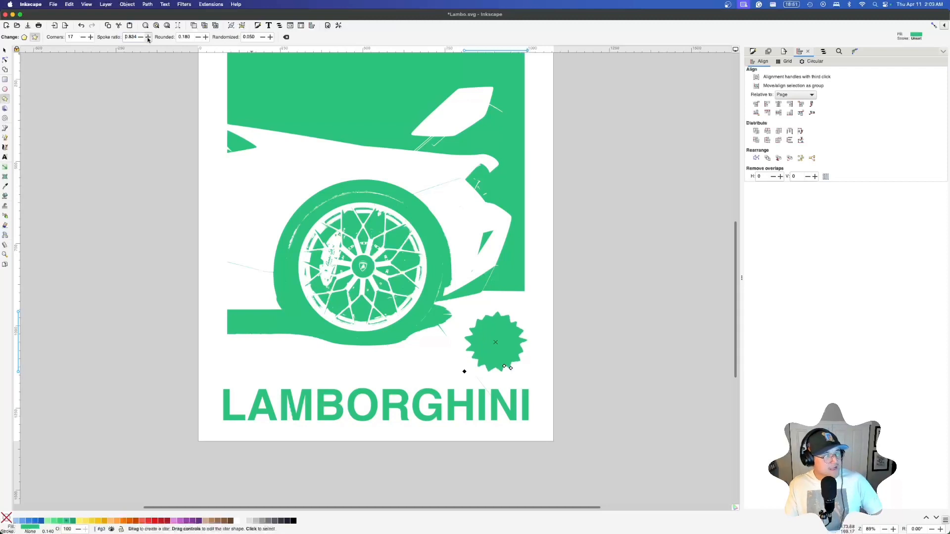
pyautogui.click(148, 37)
pyautogui.click(148, 37)
pyautogui.click(147, 37)
pyautogui.click(148, 37)
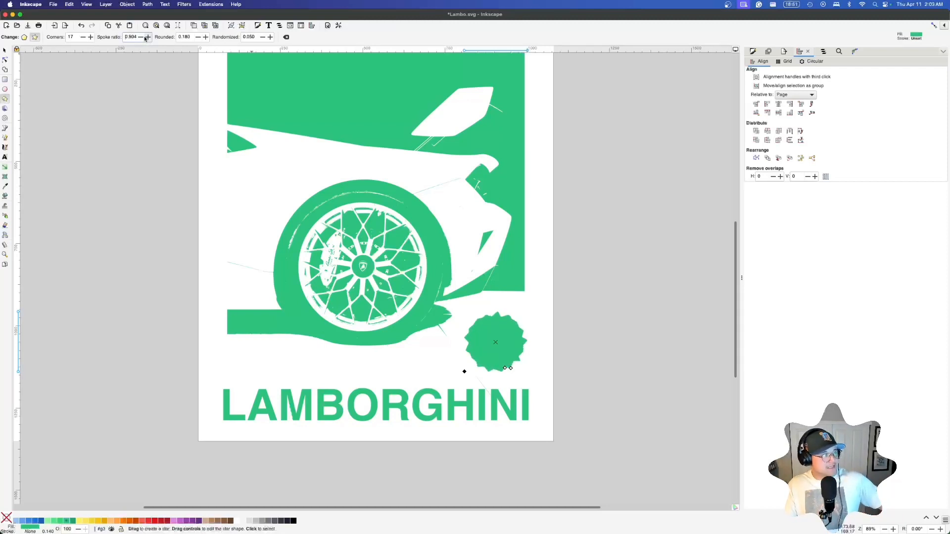
pyautogui.scroll(-2, 142, 38)
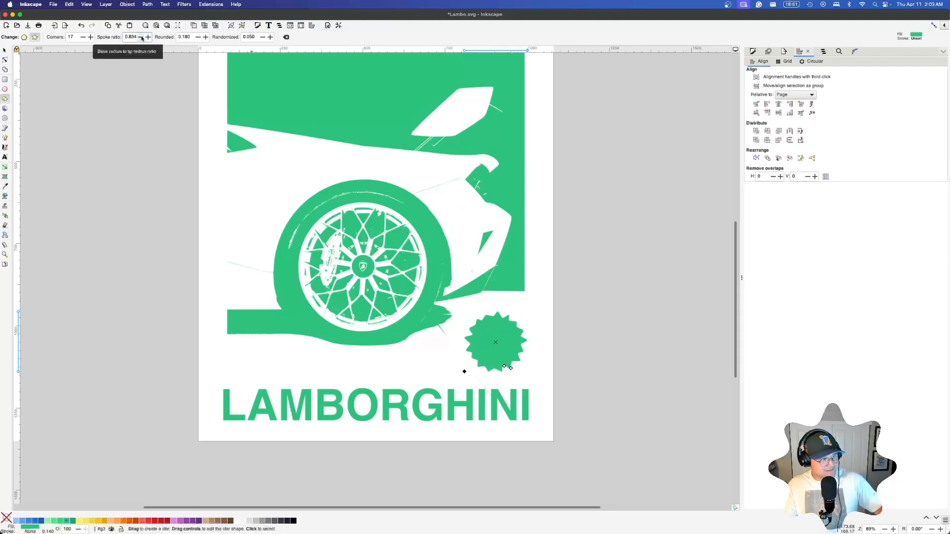
pyautogui.scroll(-15, 140, 39)
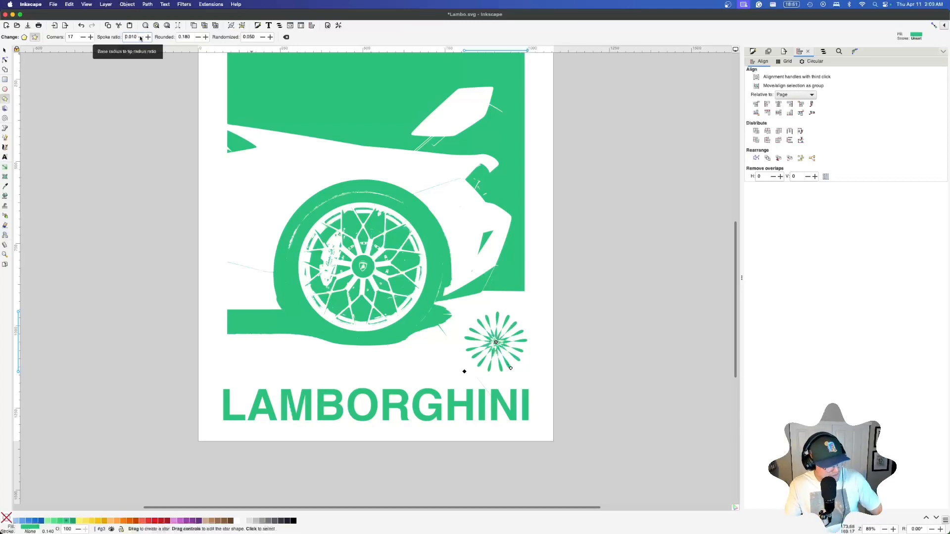
pyautogui.scroll(10, 141, 39)
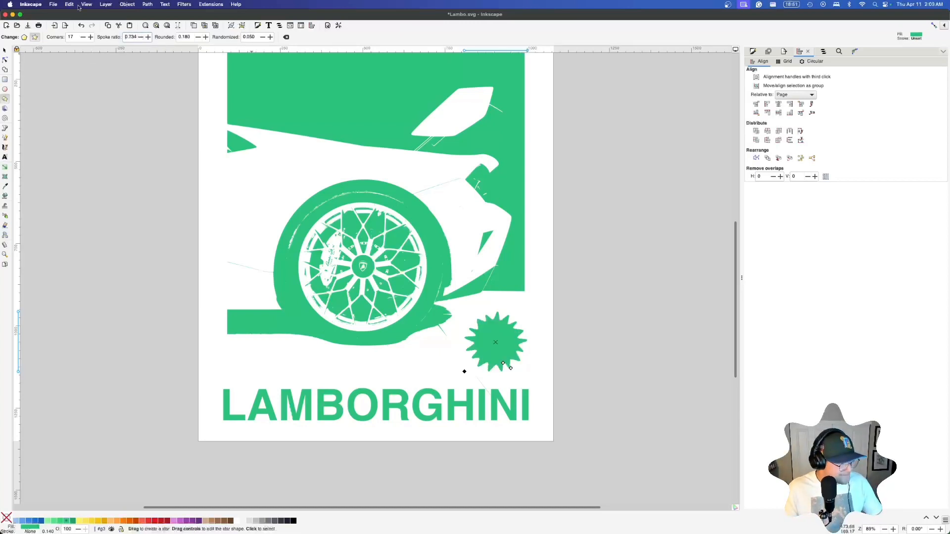
# - Scale the star down further to about 134 px wide, keeping its lower-left corner in place
pyautogui.click(4, 50)
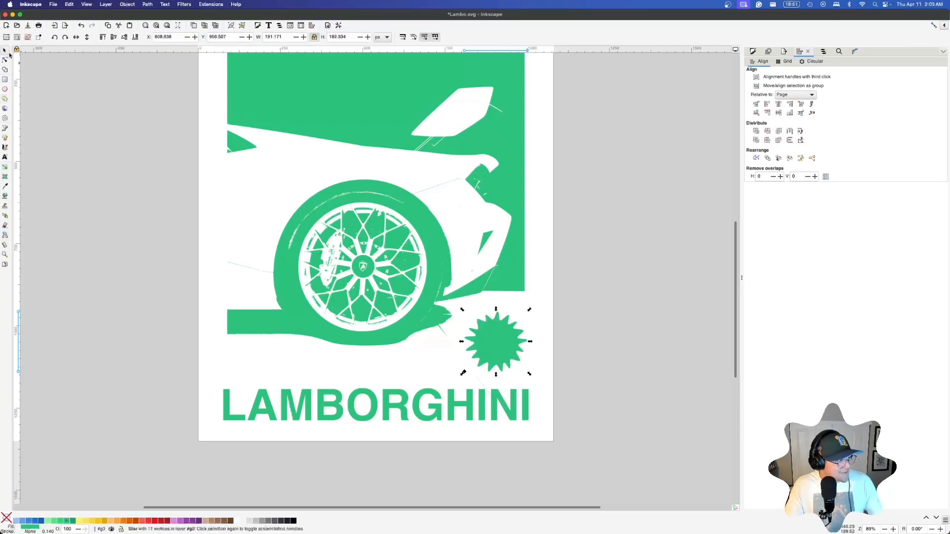
pyautogui.click(616, 400)
pyautogui.click(499, 356)
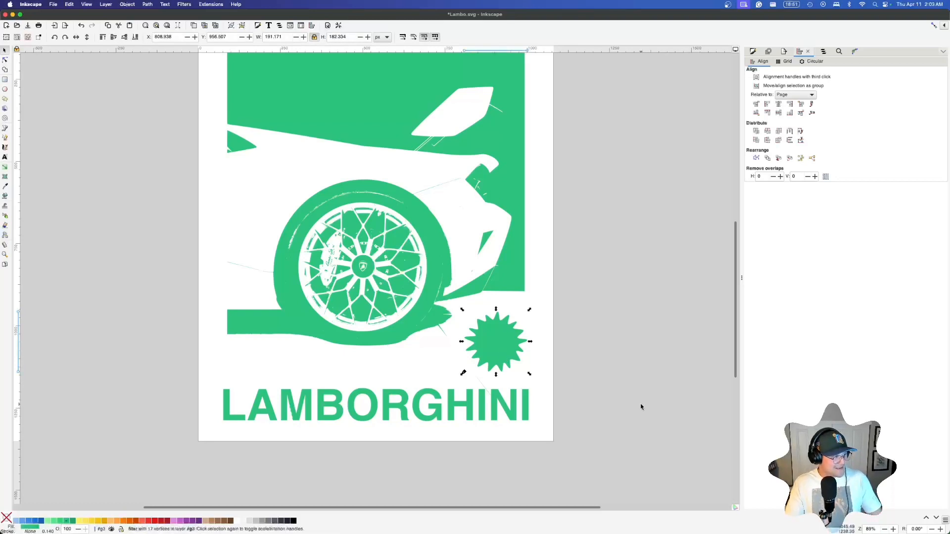
pyautogui.moveTo(528, 311); pyautogui.dragTo(508, 331)
# - Try to right-align the star and the car illustration relative to the page, undo it and deselect both
pyautogui.keyDown('shift'); pyautogui.click(515, 284); pyautogui.keyUp('shift')
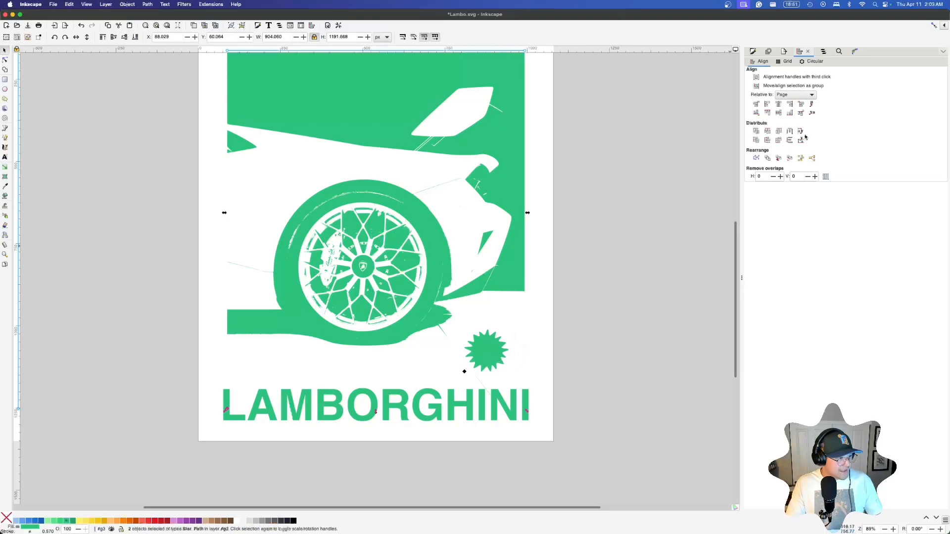
pyautogui.click(790, 103)
pyautogui.hotkey('ctrl', 'z')
pyautogui.click(699, 212)
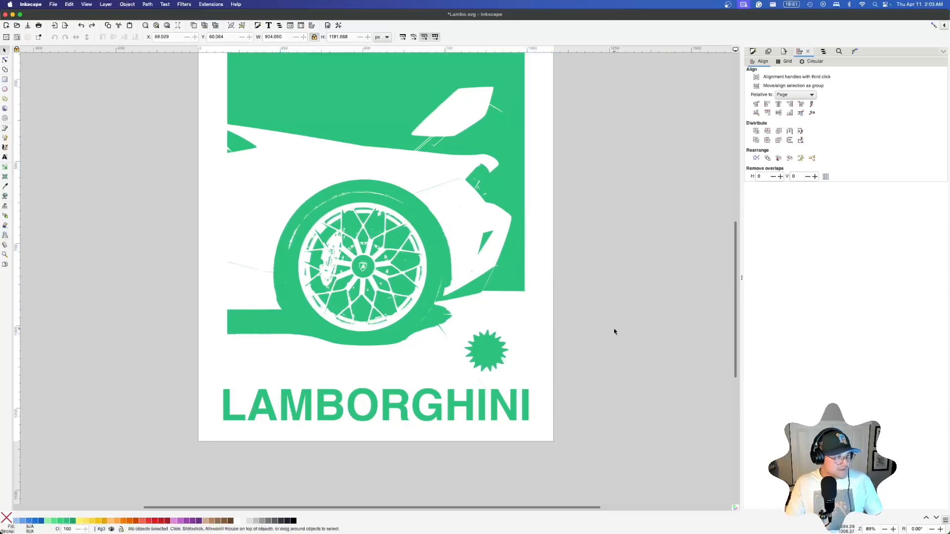
# - Align the star's right edge with the car illustration's right edge, relative to the last selected object
pyautogui.click(503, 359)
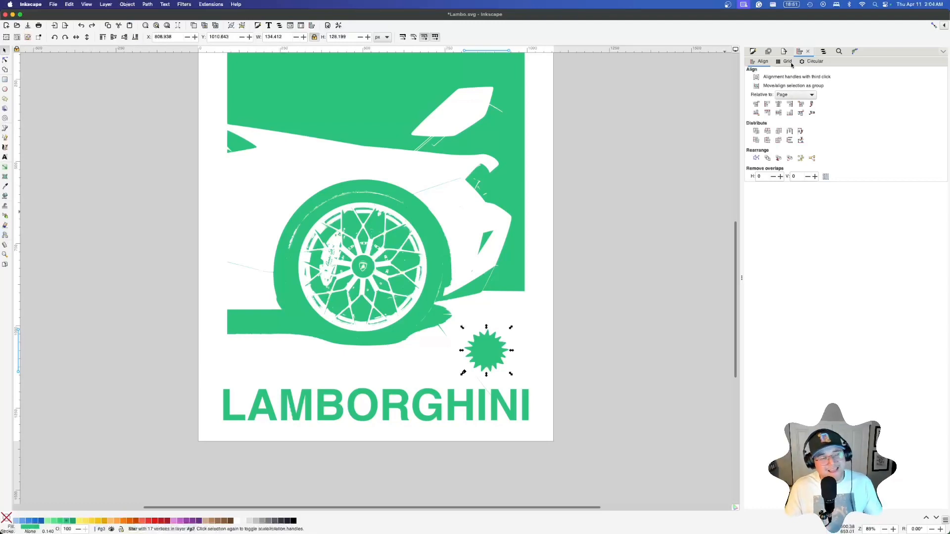
pyautogui.click(793, 95)
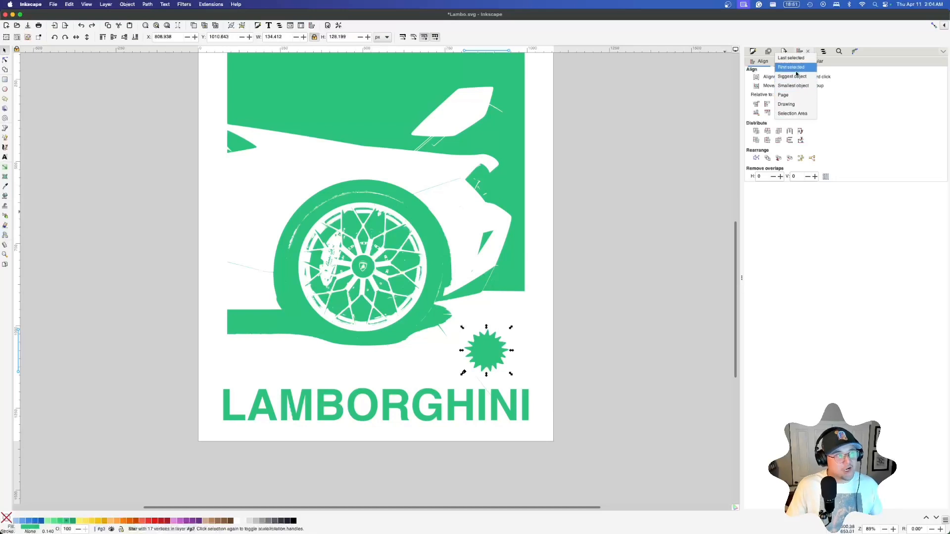
pyautogui.click(792, 58)
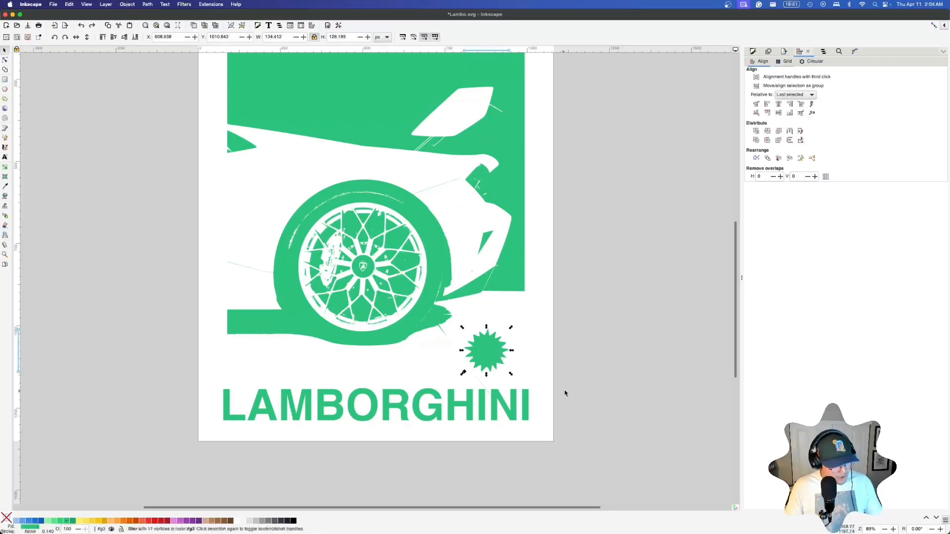
pyautogui.keyDown('shift'); pyautogui.click(514, 266); pyautogui.keyUp('shift')
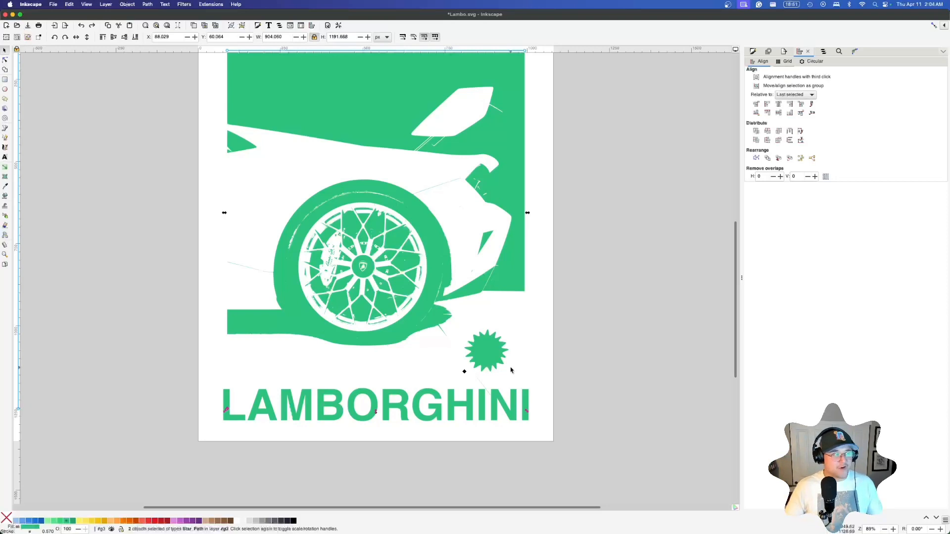
pyautogui.click(790, 105)
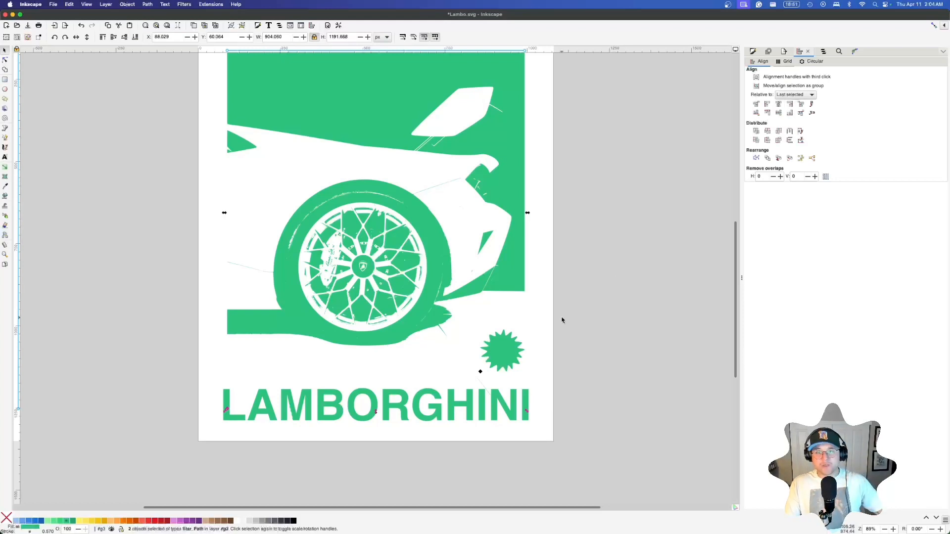
# - Move the star straight up to the illustration's corner to check their right edges line up, undo the move and deselect the star
pyautogui.click(480, 416)
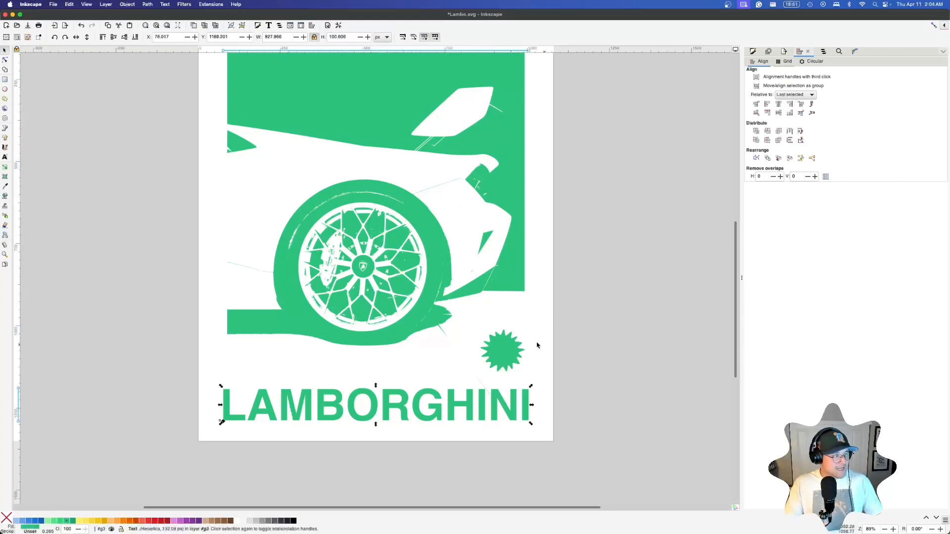
pyautogui.scroll(3, 513, 371)
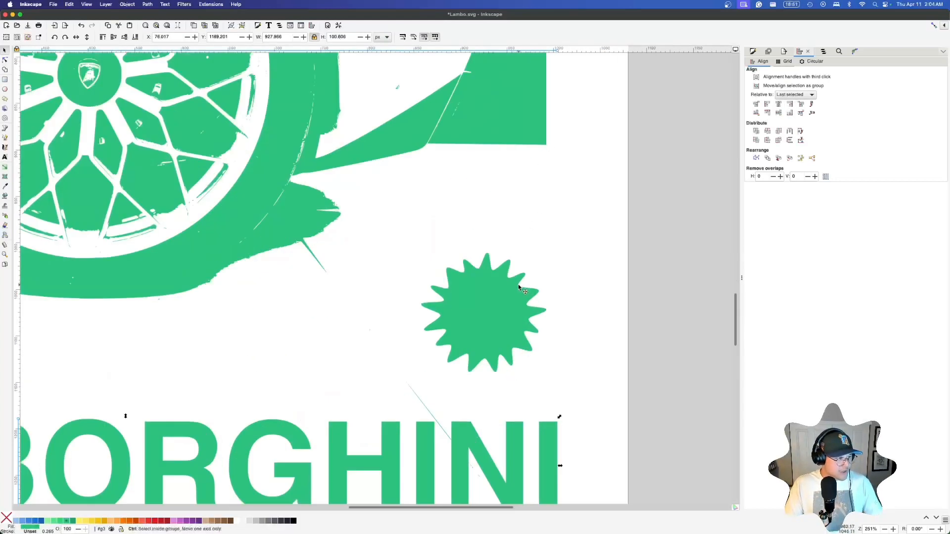
pyautogui.moveTo(519, 287); pyautogui.dragTo(519, 141)
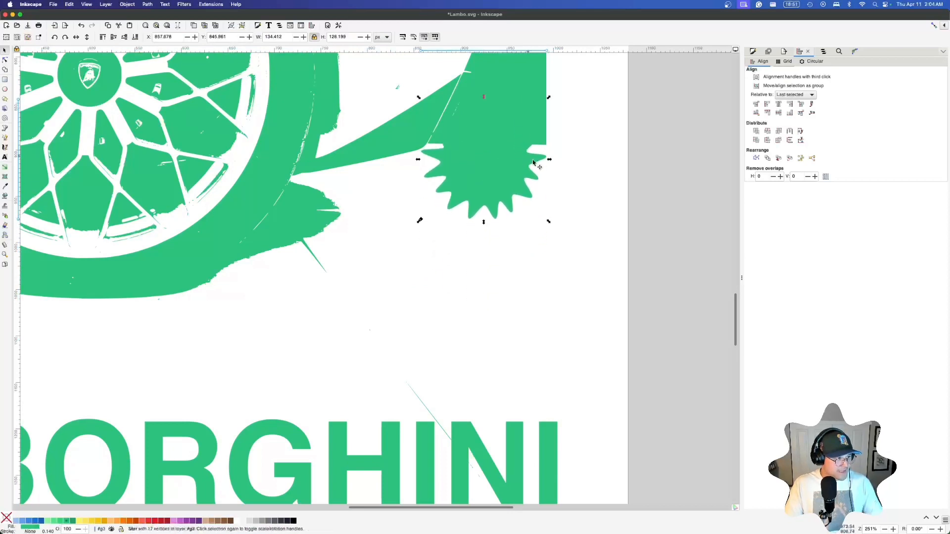
pyautogui.scroll(4, 554, 139)
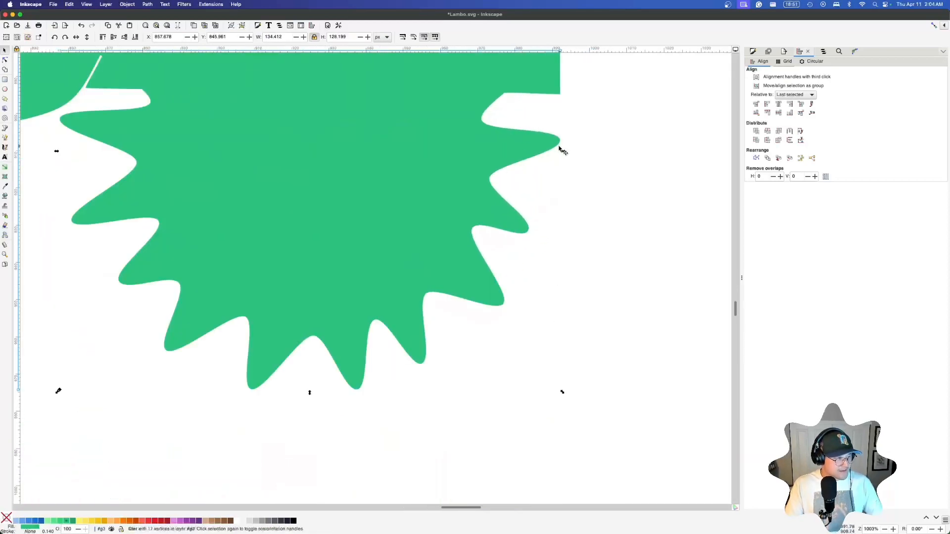
pyautogui.hotkey('ctrl', 'z')
pyautogui.scroll(-5, 569, 277)
pyautogui.scroll(-3, 579, 309)
pyautogui.scroll(3, 589, 276)
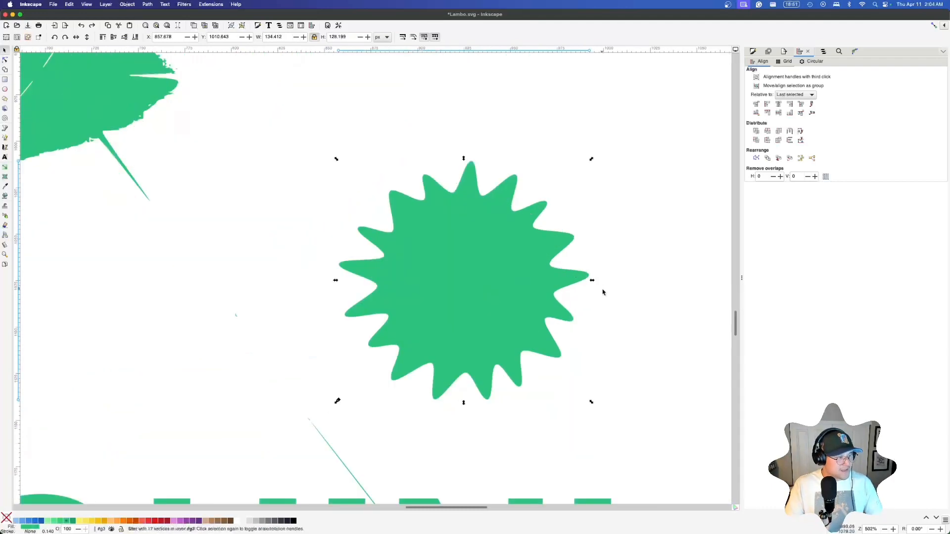
pyautogui.scroll(-3, 594, 276)
pyautogui.scroll(-3, 592, 276)
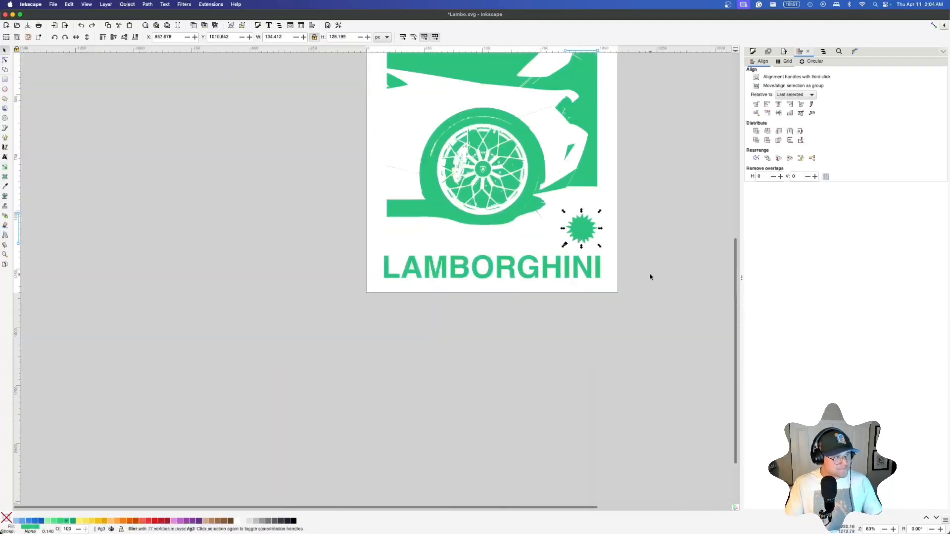
pyautogui.click(649, 275)
pyautogui.scroll(6, 603, 262)
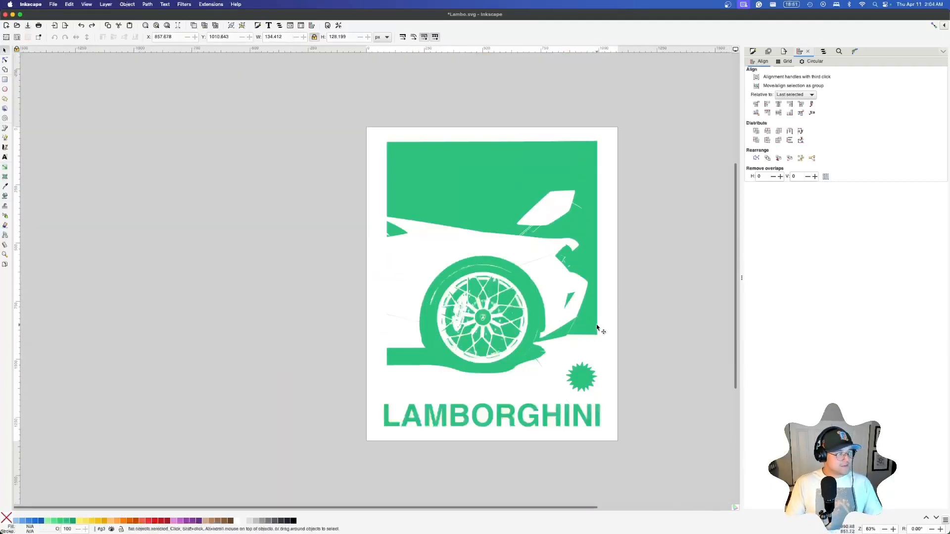
pyautogui.scroll(1, 558, 257)
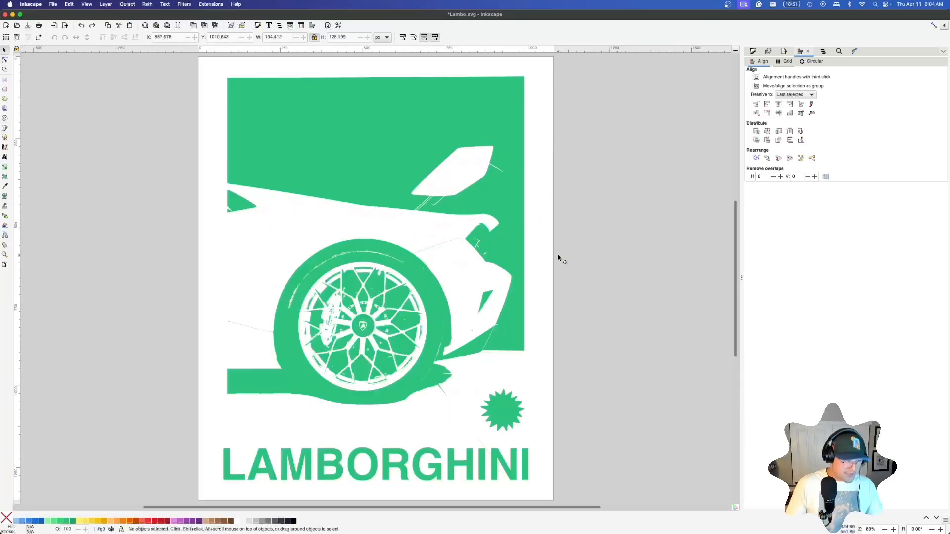